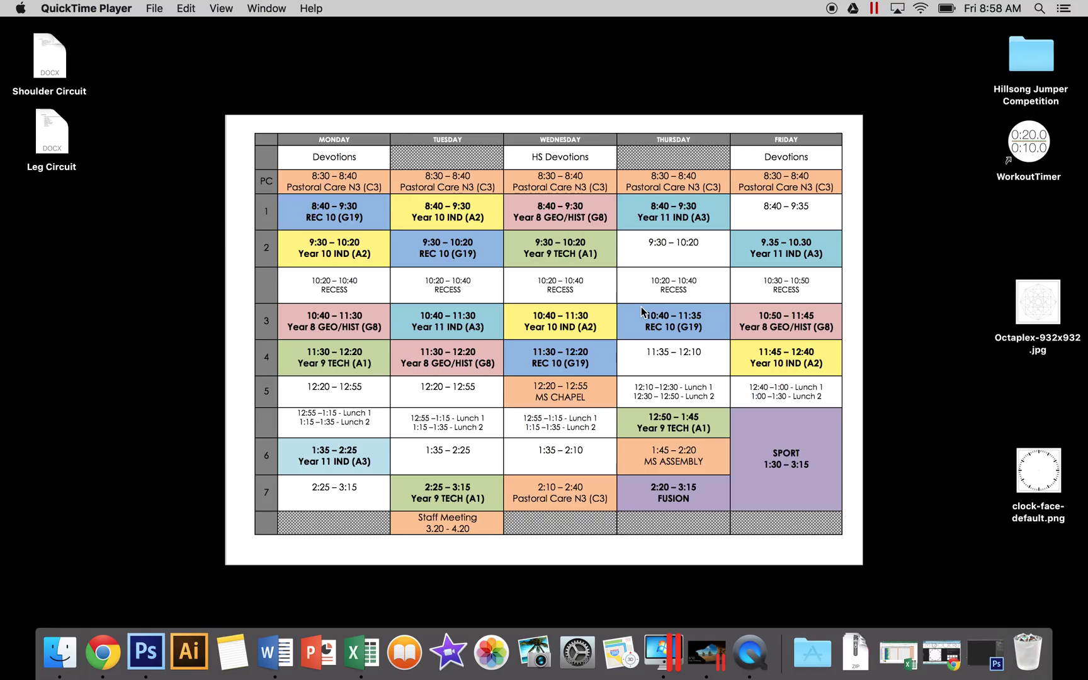
# - Filter the image search to Large line drawings, then move the clock-face file beneath the Octaplex file
pyautogui.click(105, 662)
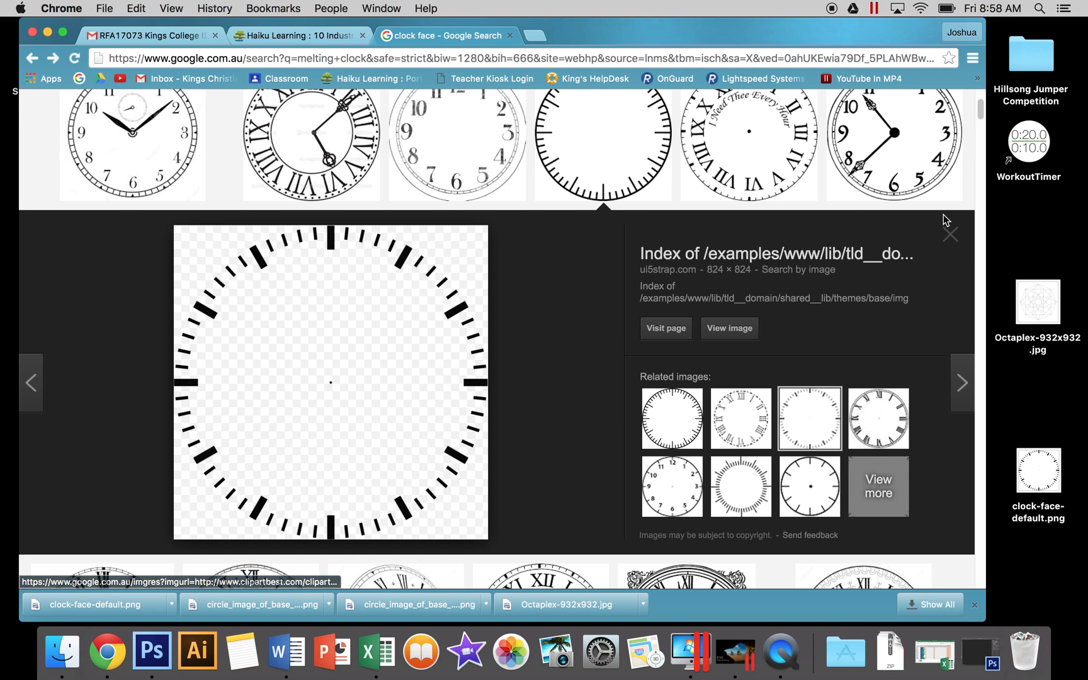
pyautogui.click(950, 235)
pyautogui.scroll(3, 223, 327)
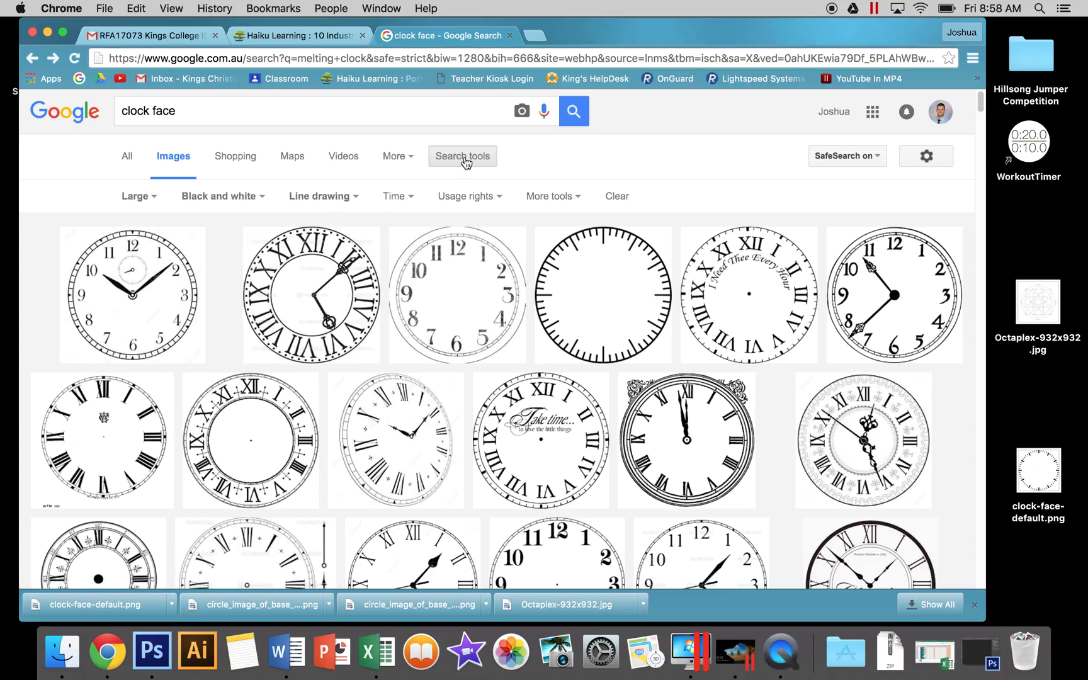
pyautogui.click(137, 196)
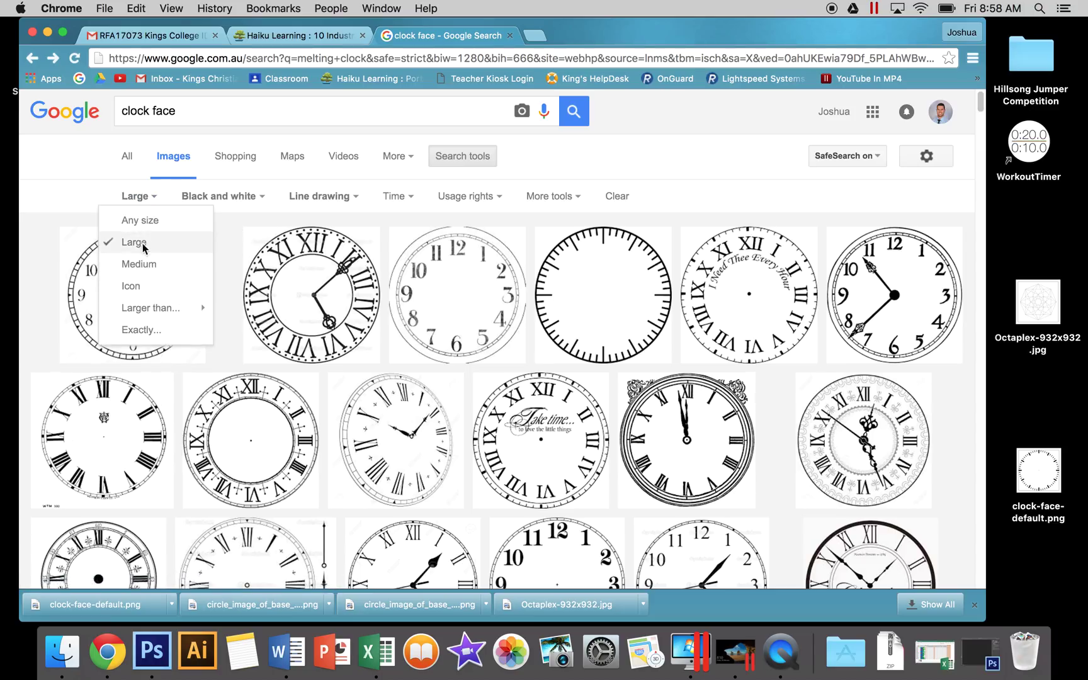
pyautogui.click(56, 177)
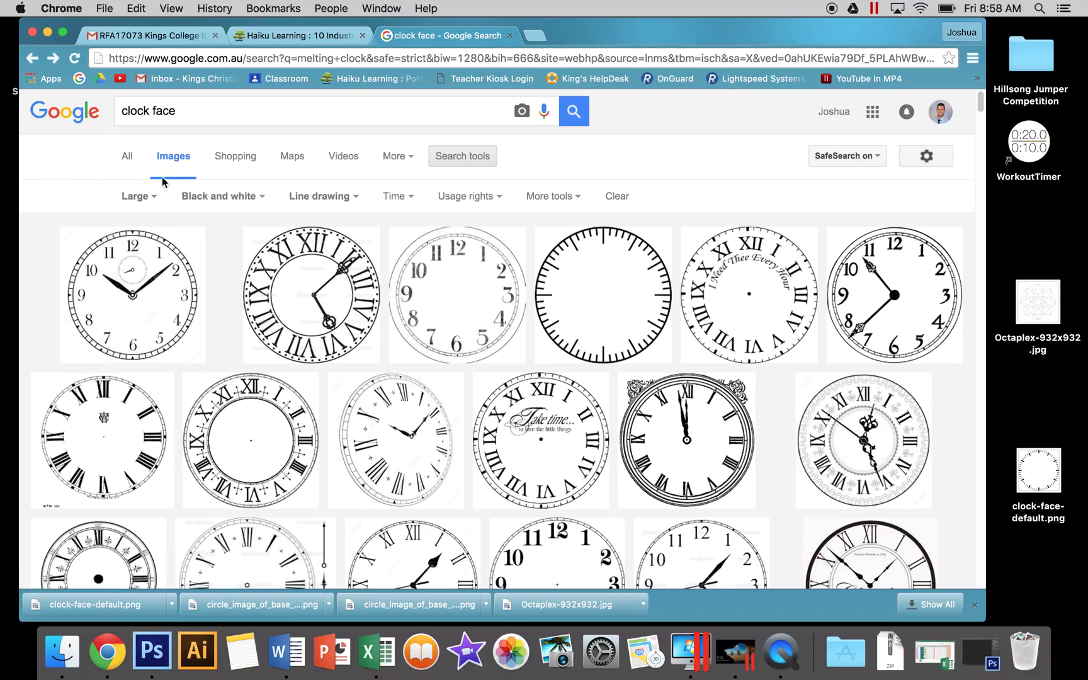
pyautogui.click(322, 197)
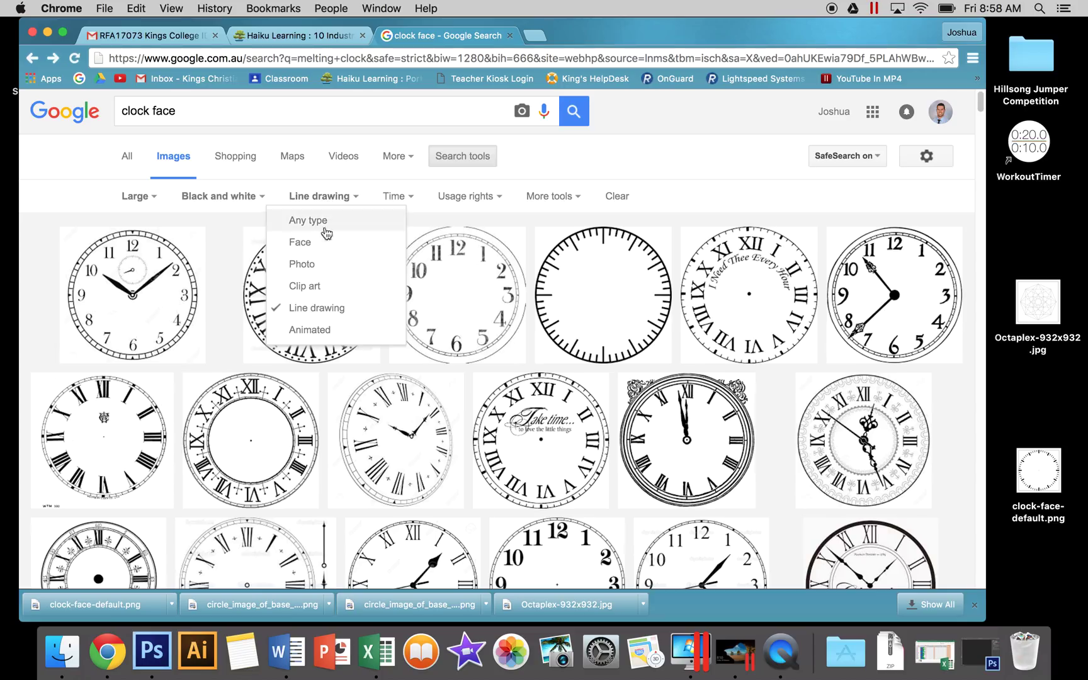
pyautogui.click(758, 176)
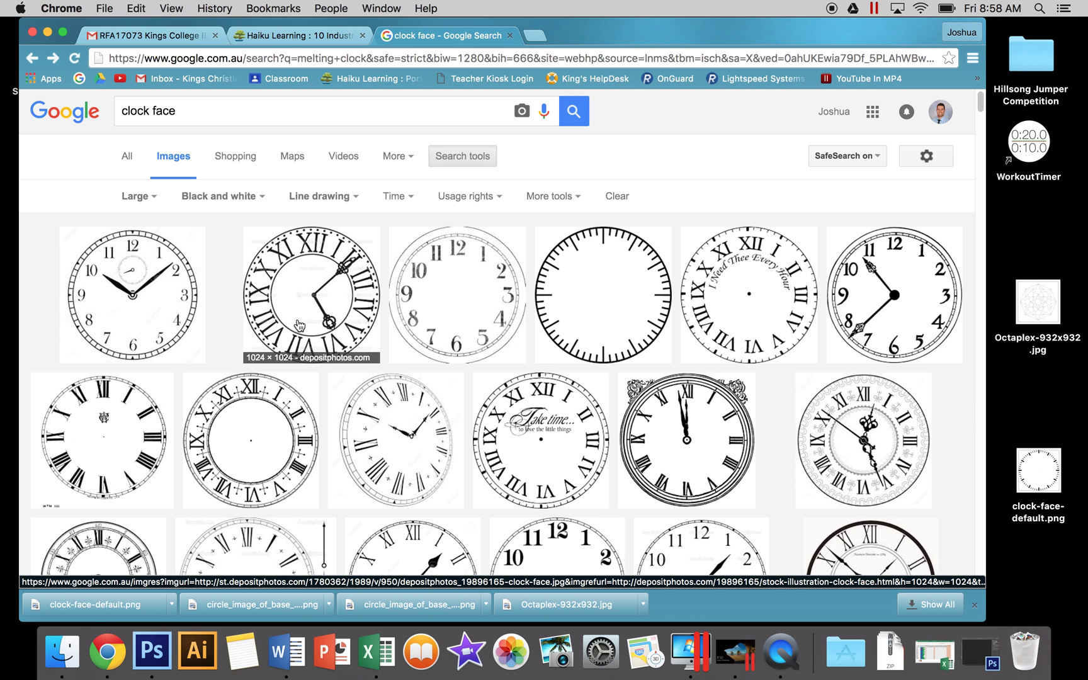
pyautogui.click(48, 32)
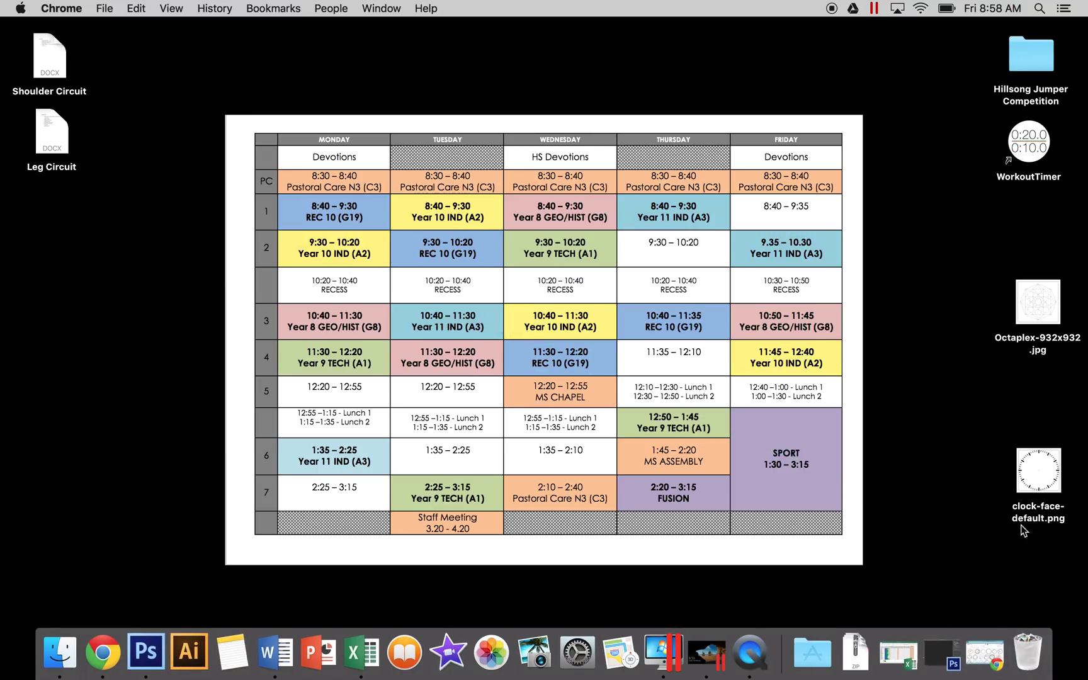
pyautogui.moveTo(1038, 474); pyautogui.dragTo(1031, 394)
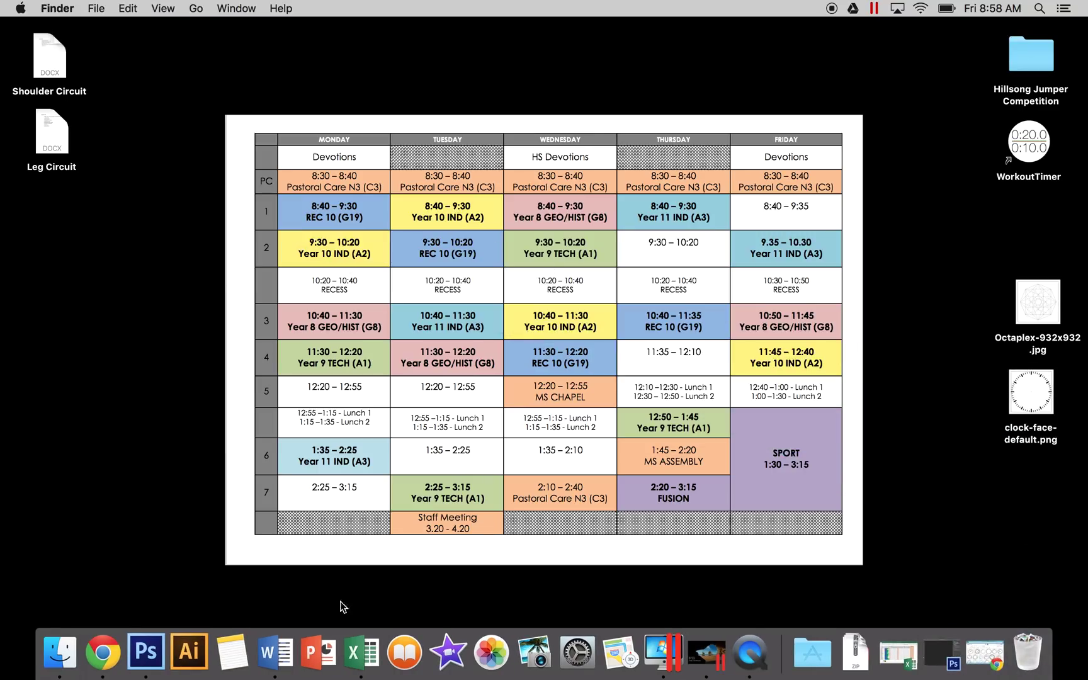
# - Launch Photoshop and create a named Custom document, 200 × 220 mm at 100 pixels/cm
pyautogui.click(145, 648)
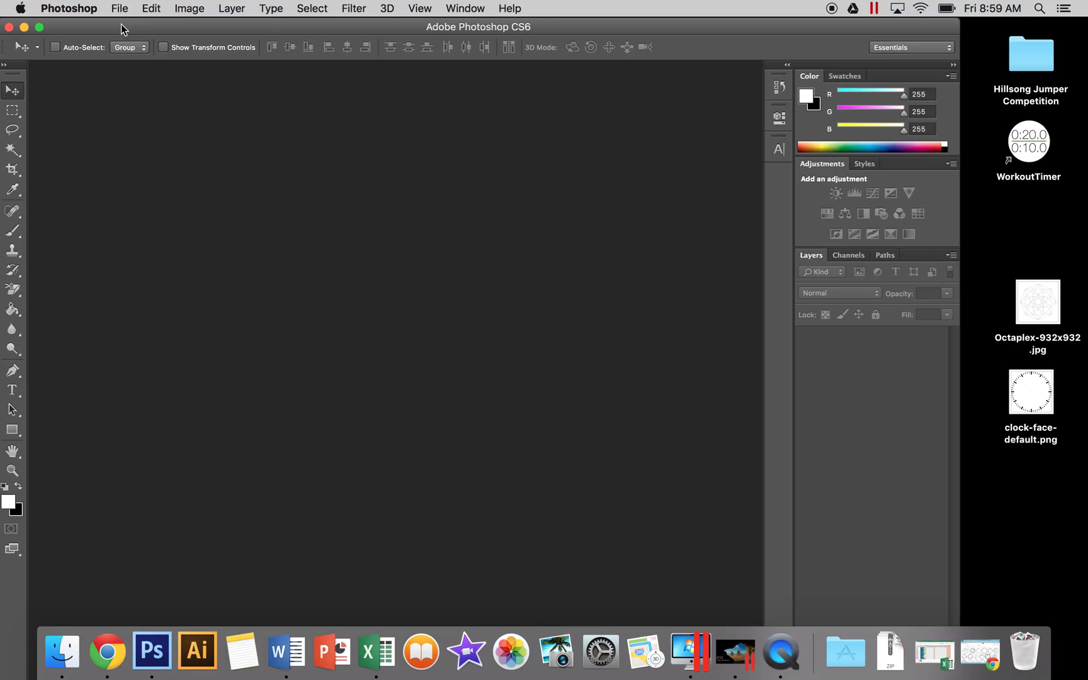
pyautogui.click(120, 8)
pyautogui.click(138, 28)
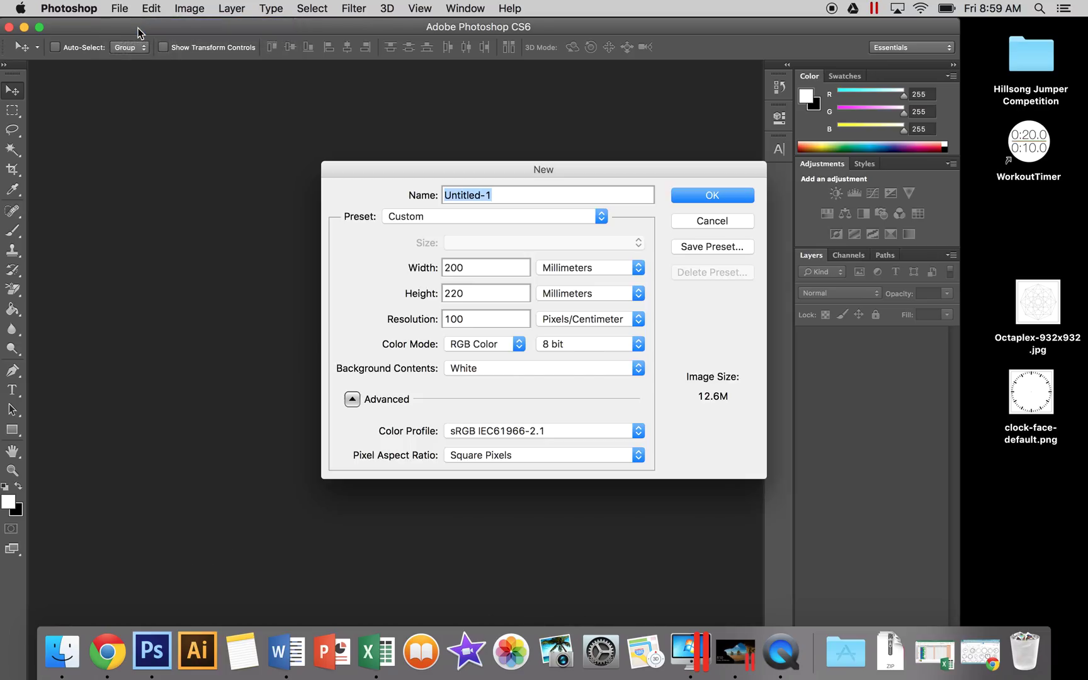
pyautogui.write('MrSinclair_Clock_face')
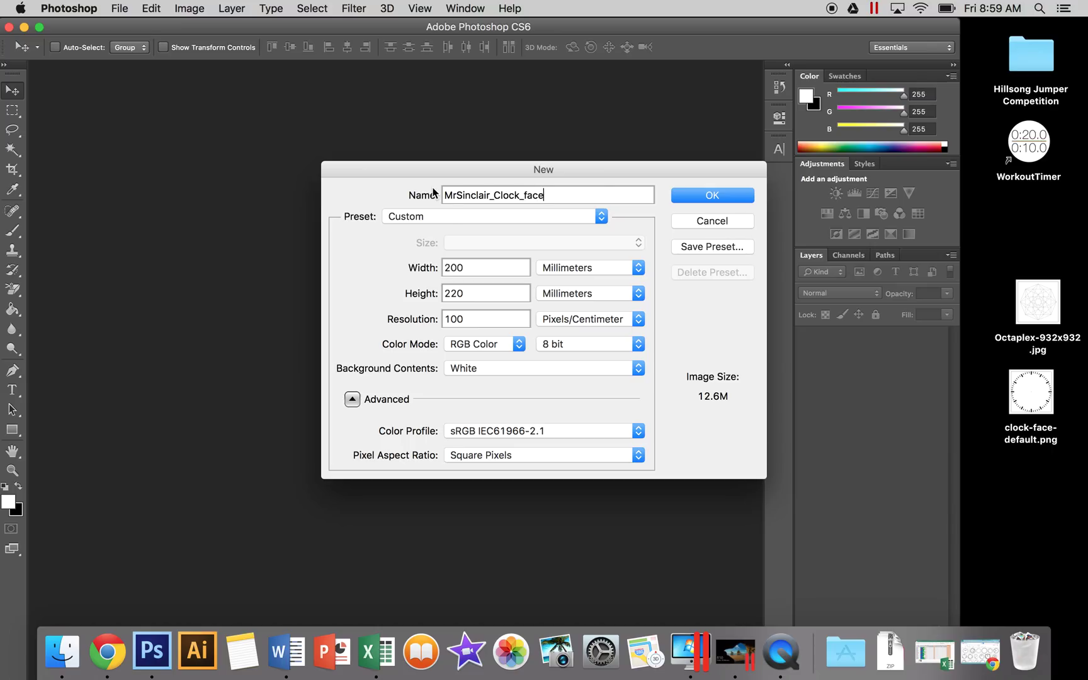
pyautogui.click(446, 216)
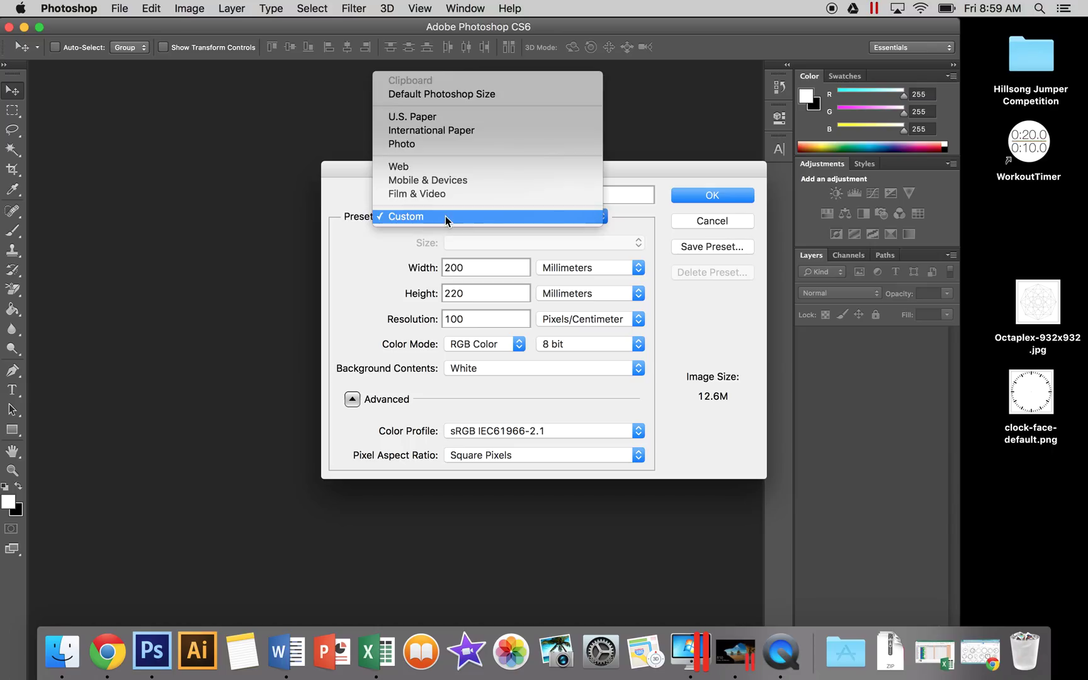
pyautogui.click(445, 216)
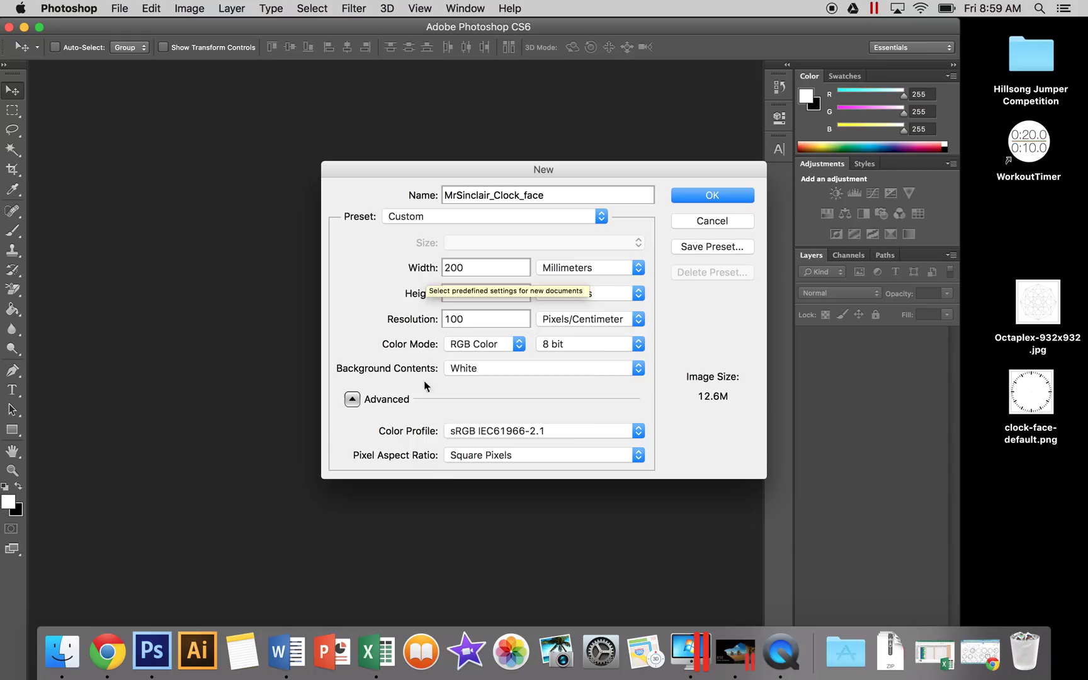
pyautogui.click(603, 273)
pyautogui.click(601, 270)
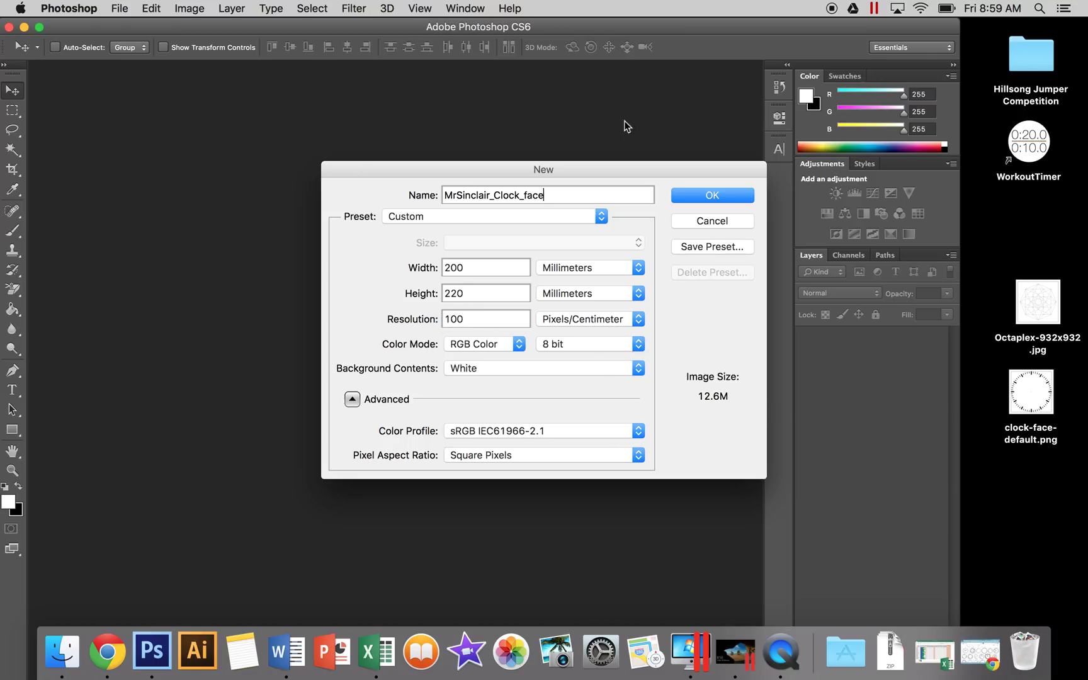
pyautogui.click(712, 196)
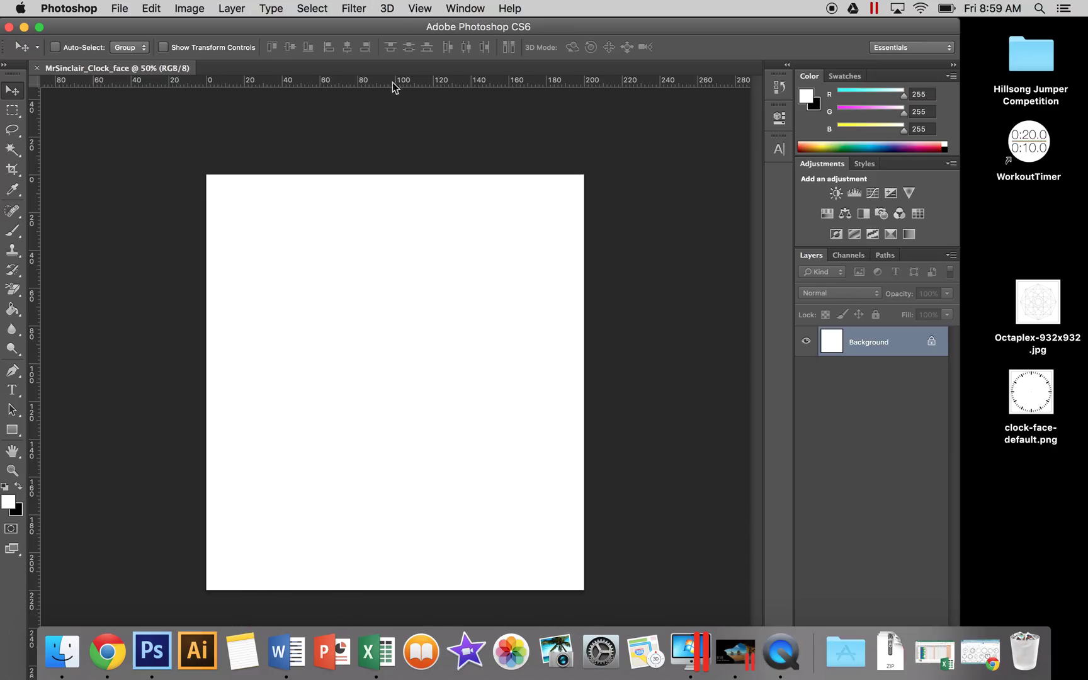
# - Make sure the rulers are set to millimetres
pyautogui.click(416, 9)
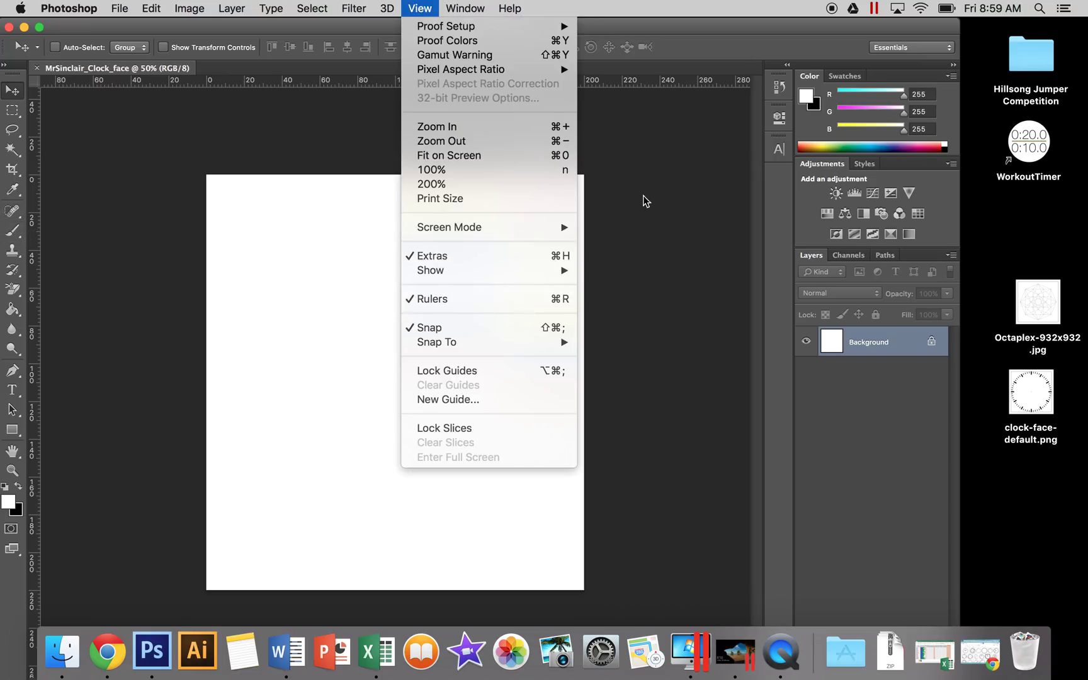
pyautogui.click(581, 174)
pyautogui.rightClick(334, 80)
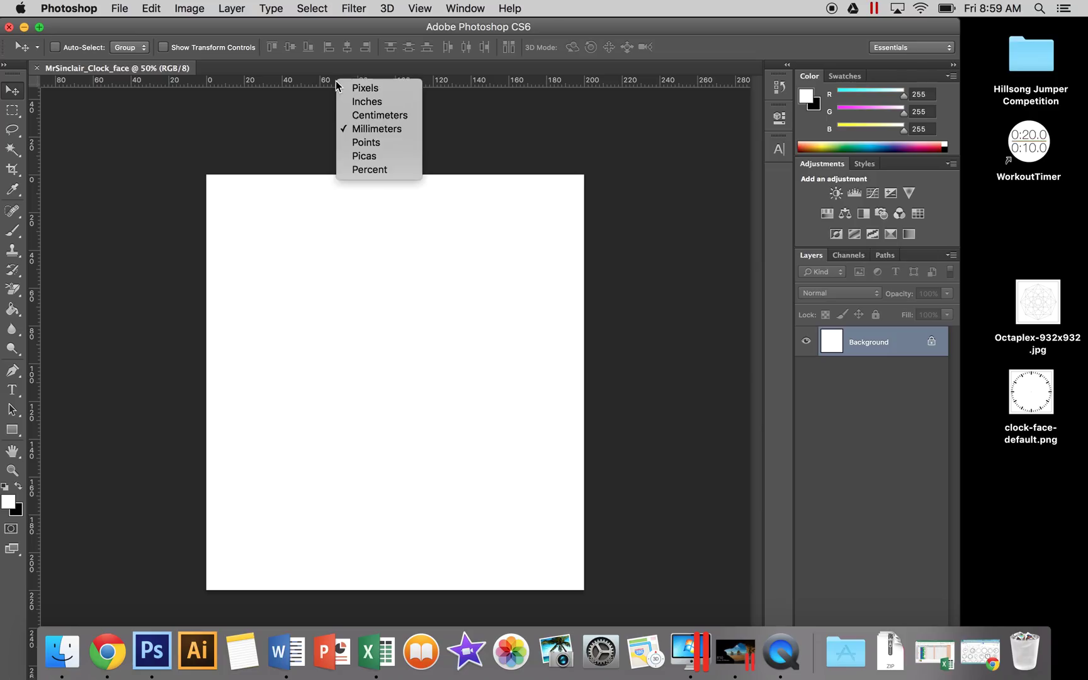
pyautogui.rightClick(317, 83)
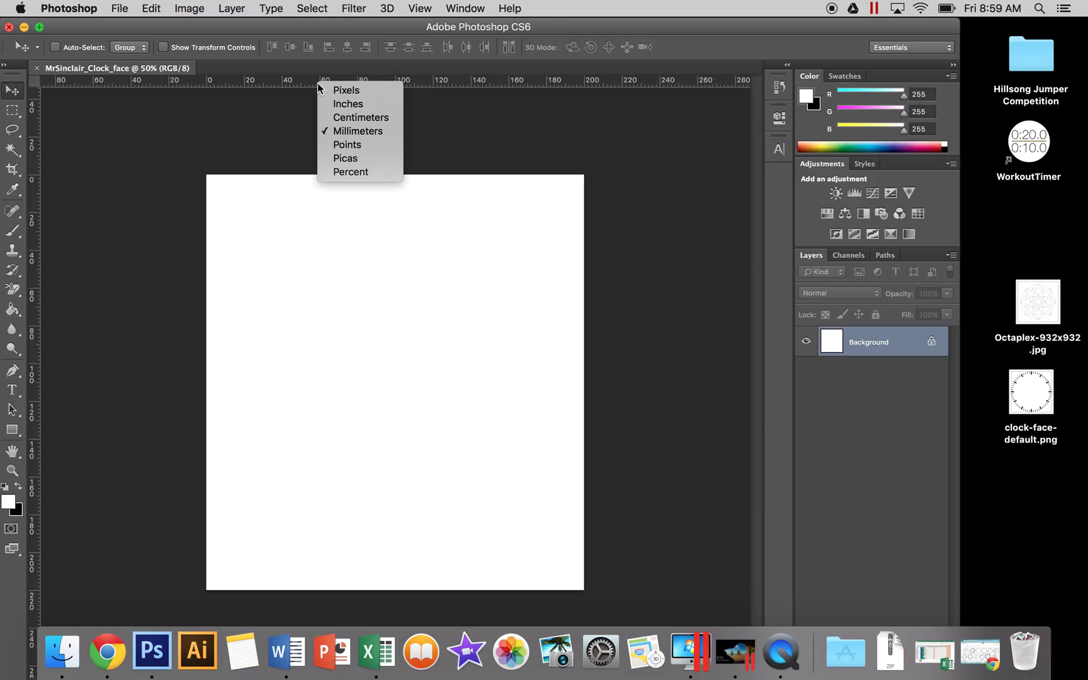
pyautogui.click(343, 131)
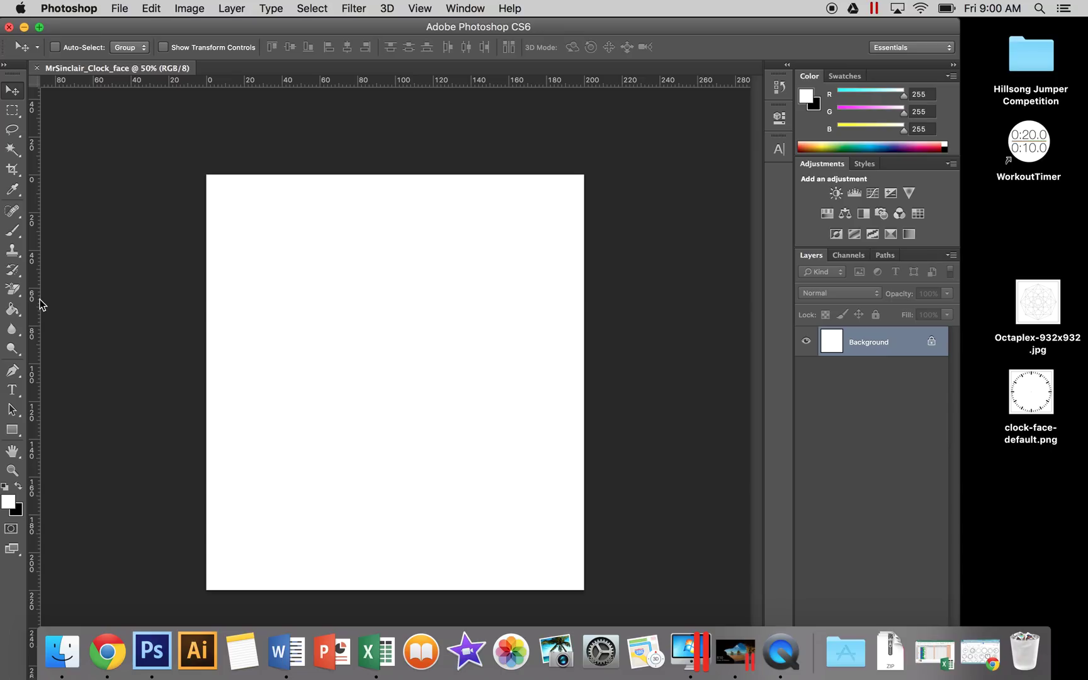
# - Drag vertical guides to near the left edge and to 194.6 mm near the right edge
pyautogui.moveTo(44, 301); pyautogui.dragTo(217, 300)
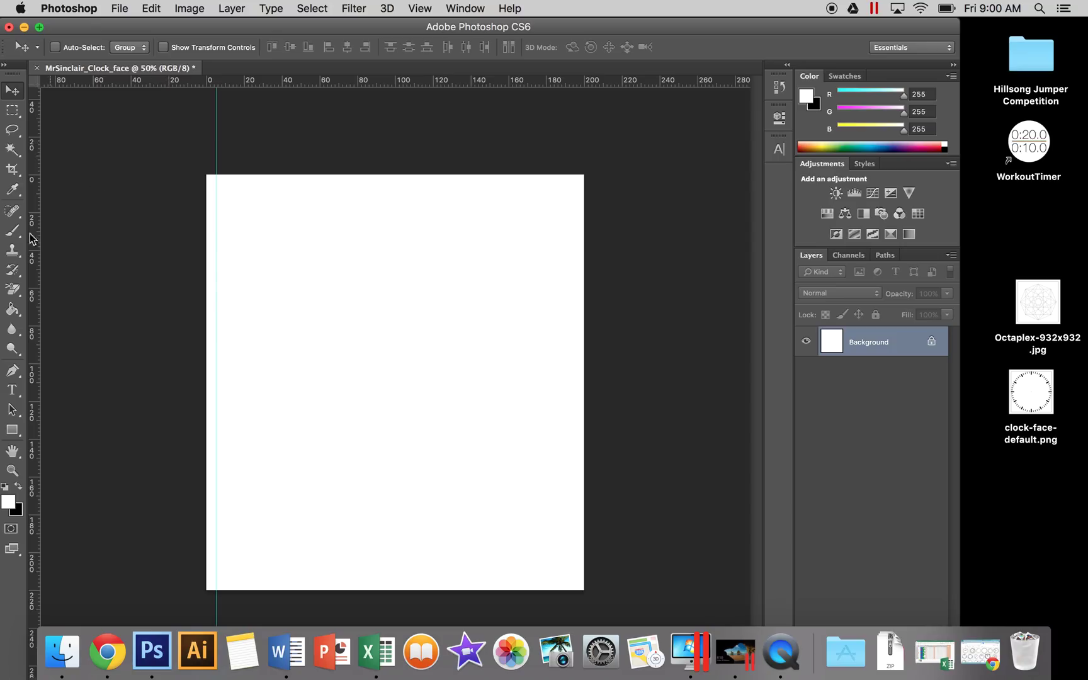
pyautogui.moveTo(35, 254); pyautogui.dragTo(575, 264)
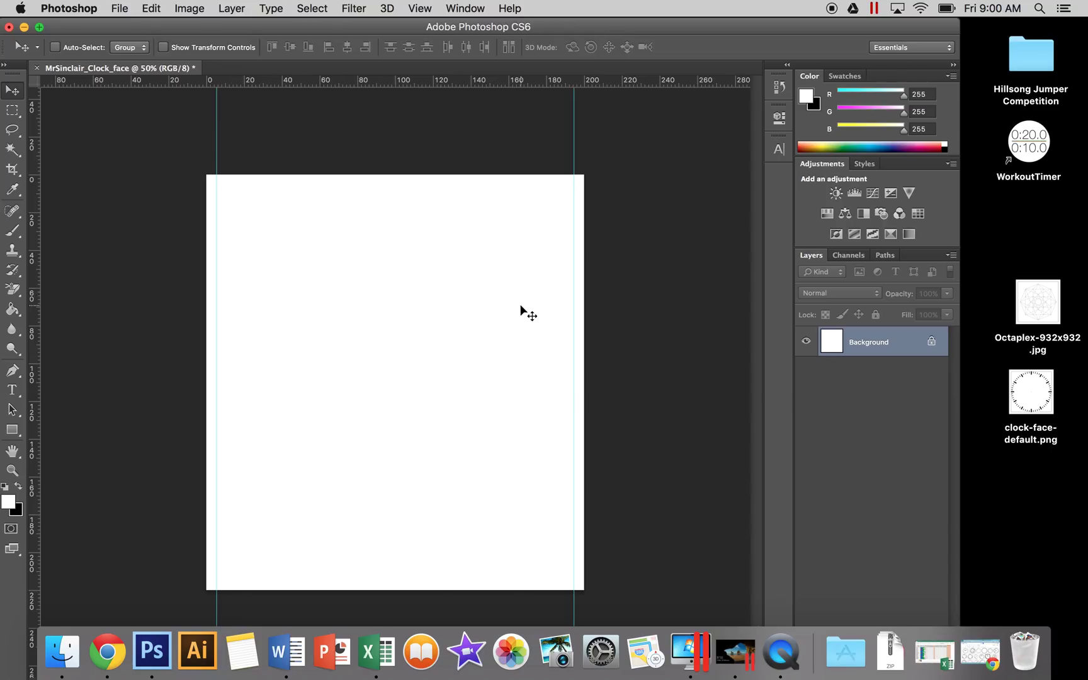
pyautogui.click(120, 8)
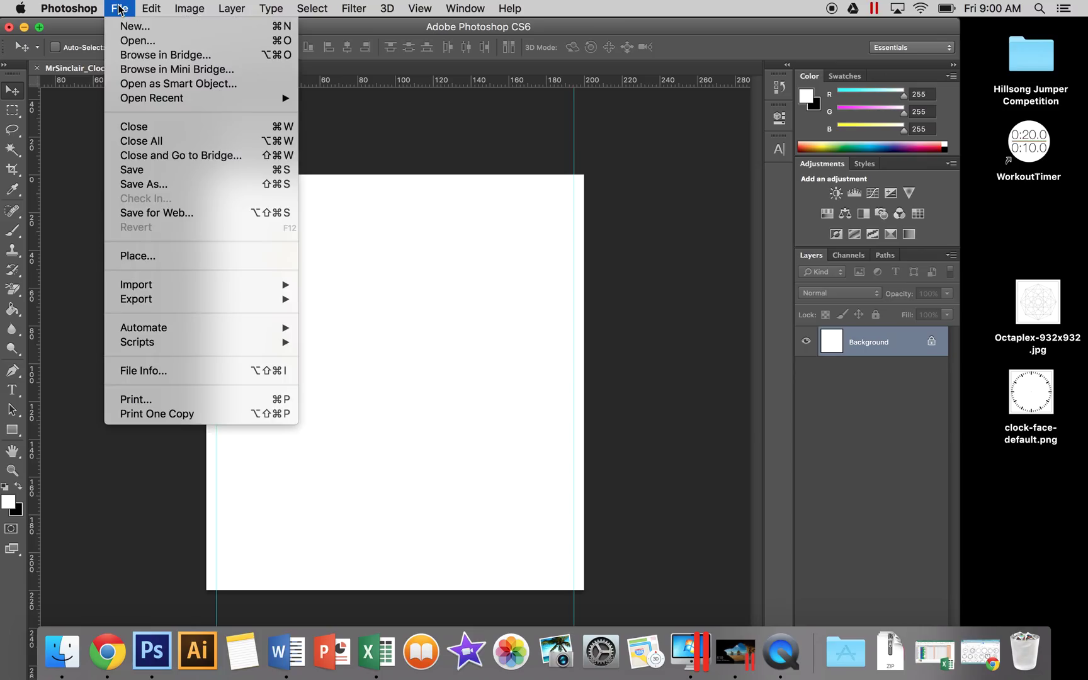
# - Open clock-face-default.png
pyautogui.click(129, 40)
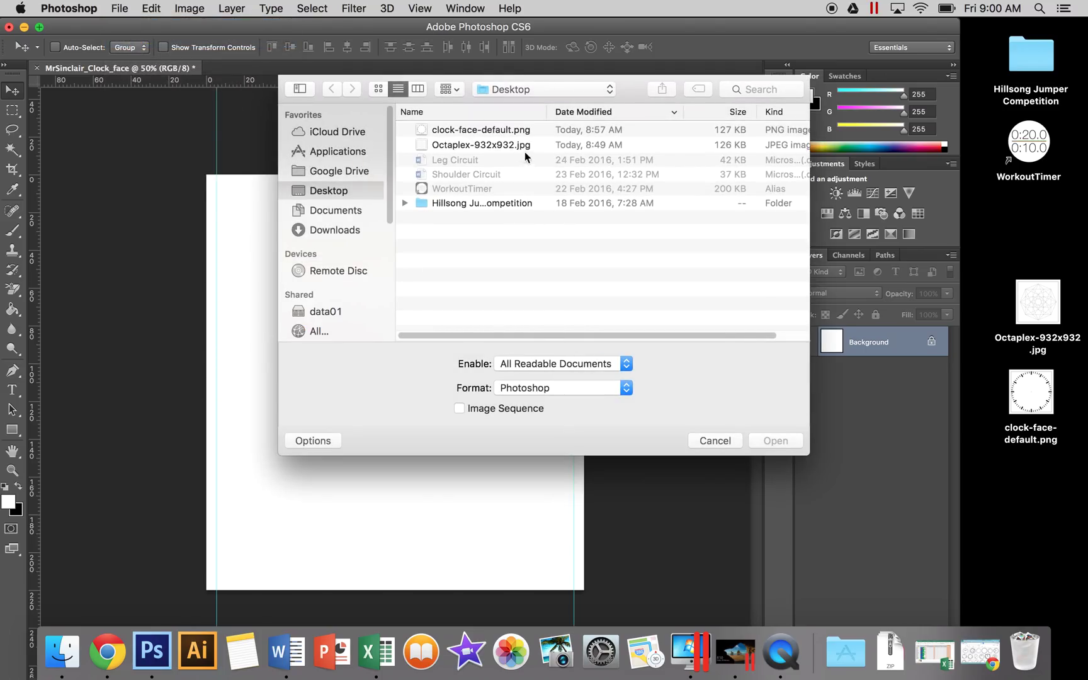
pyautogui.click(504, 130)
pyautogui.click(772, 441)
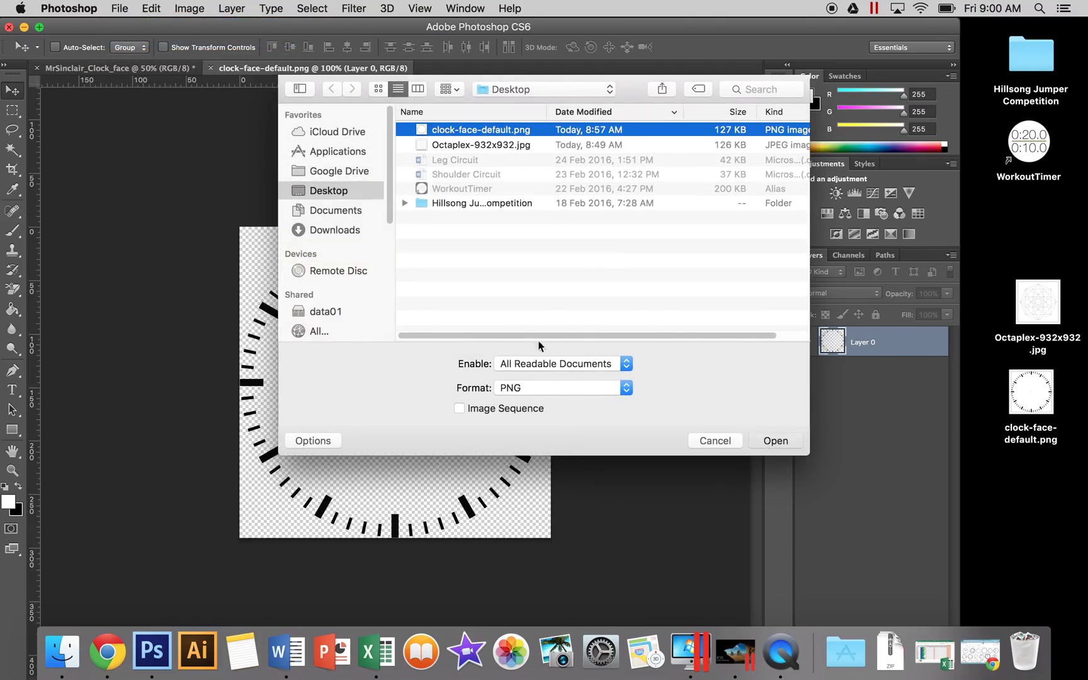
# - Open Octaplex-932x932.jpg, accepting the colour profile warning, and return to the clock-face image
pyautogui.click(120, 8)
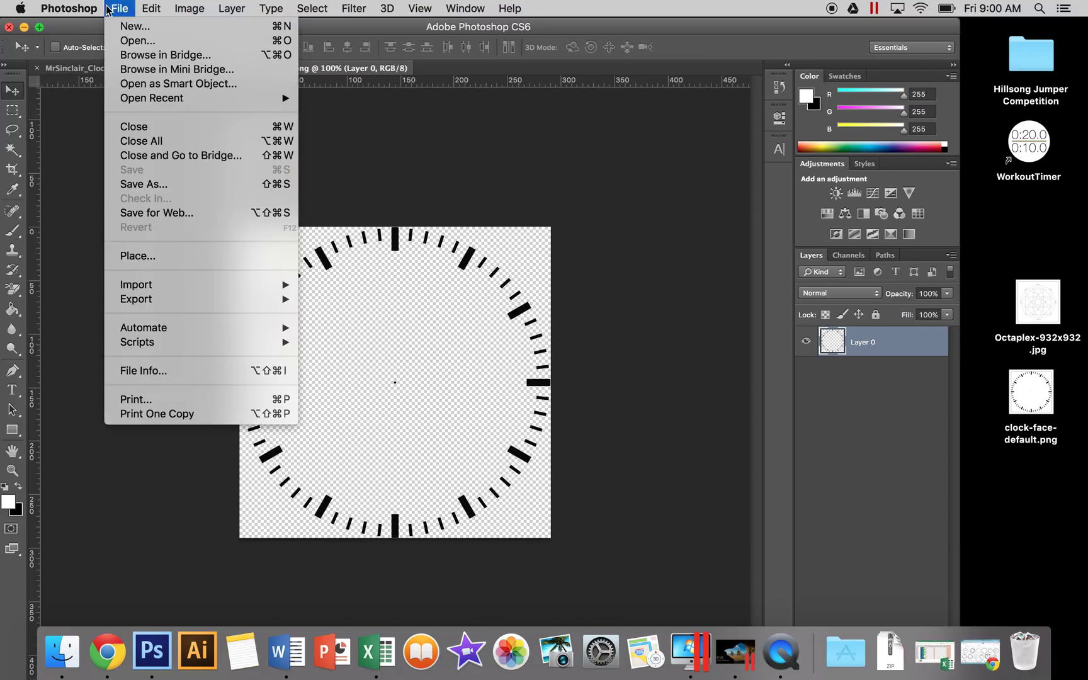
pyautogui.click(121, 41)
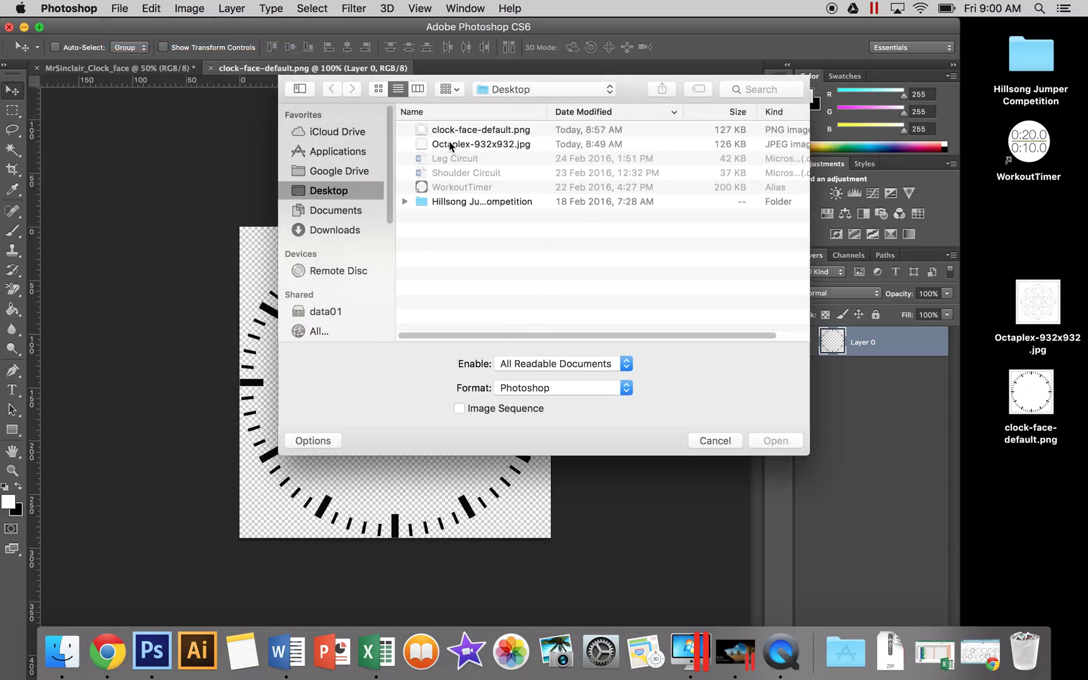
pyautogui.click(453, 145)
pyautogui.click(779, 441)
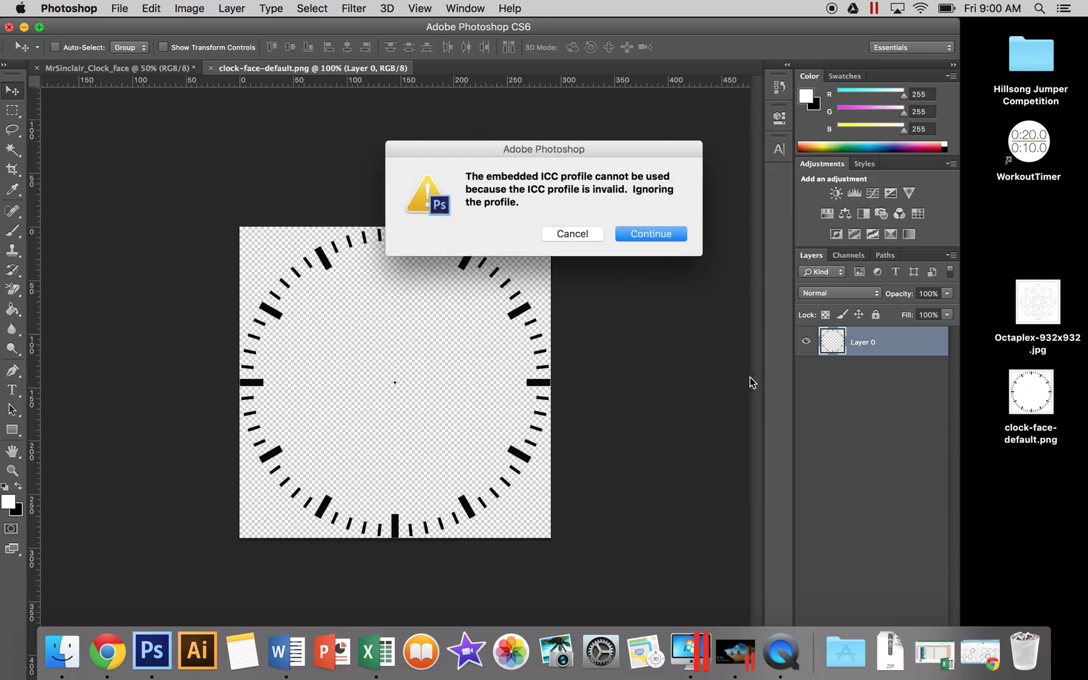
pyautogui.click(649, 239)
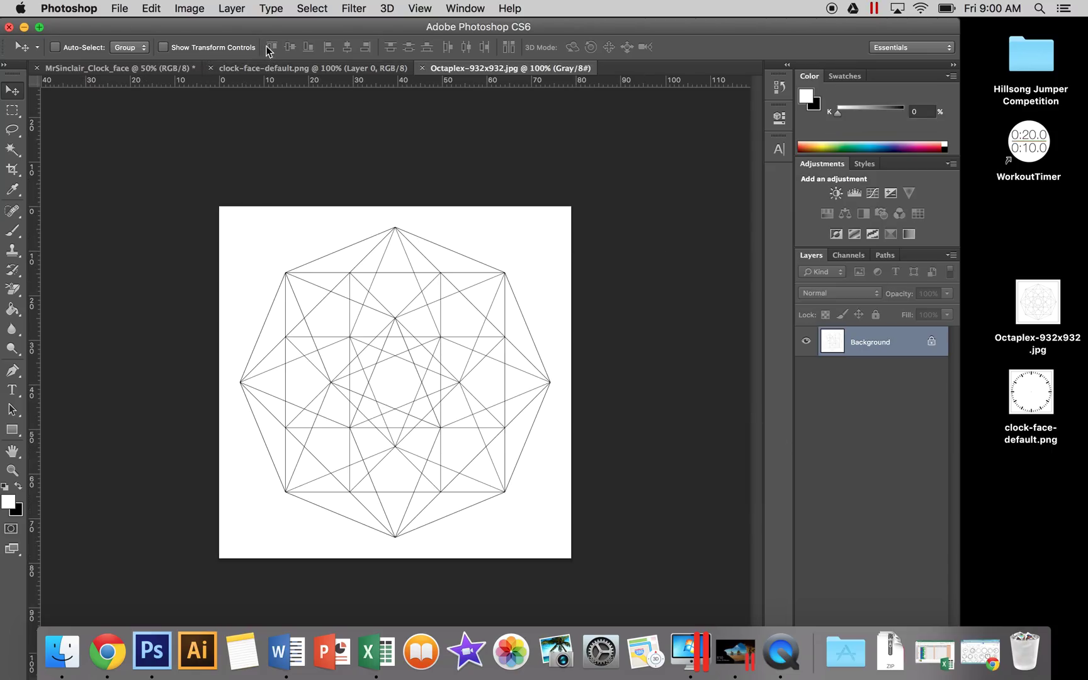
pyautogui.click(282, 68)
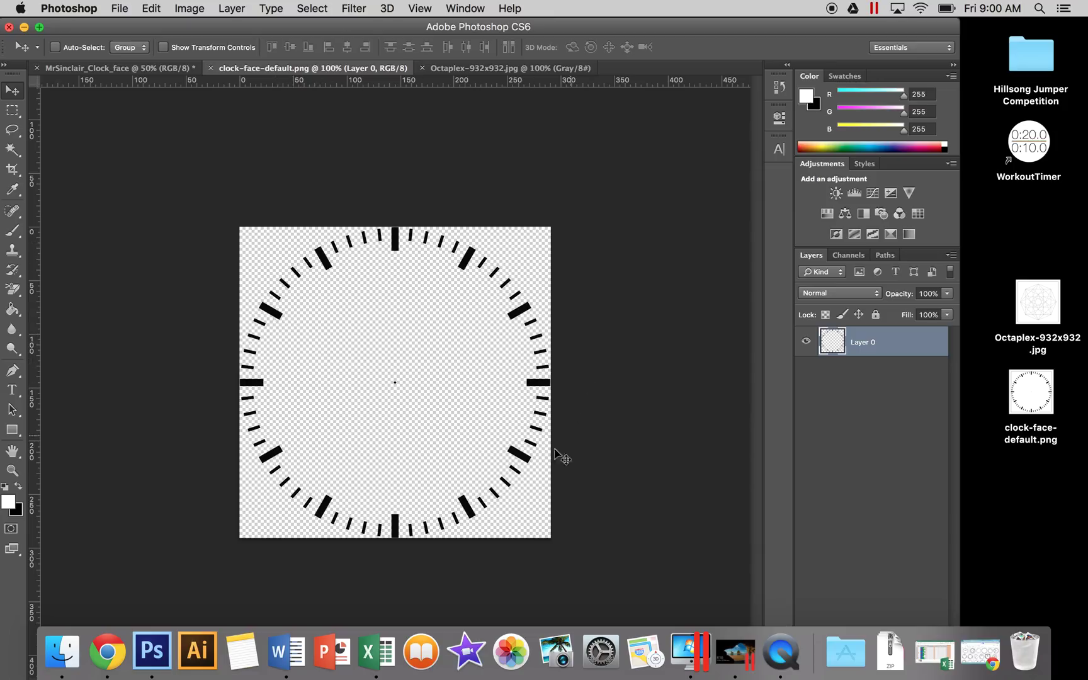
# - Use the Magic Wand to select the transparent area around the tick marks
pyautogui.click(12, 151)
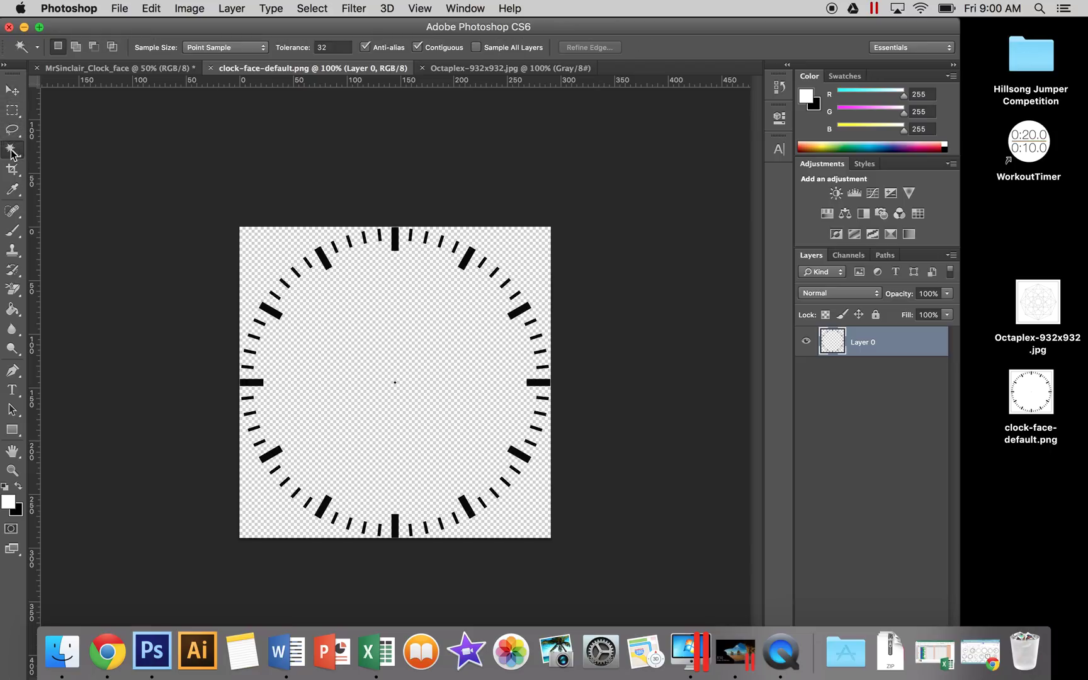
pyautogui.click(12, 151)
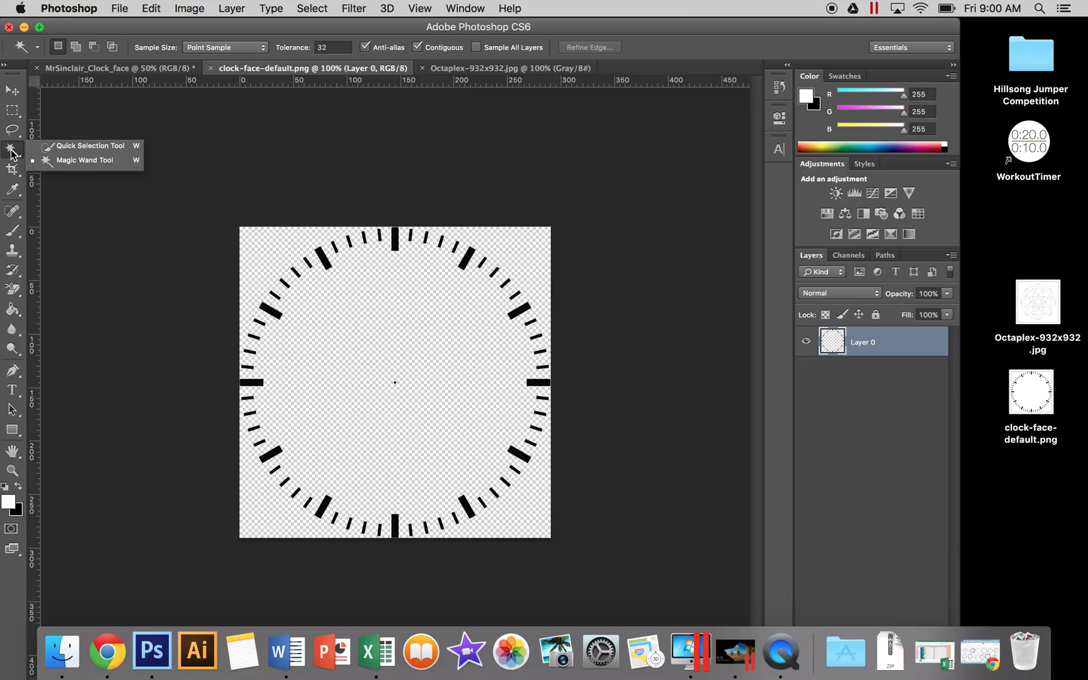
pyautogui.click(66, 161)
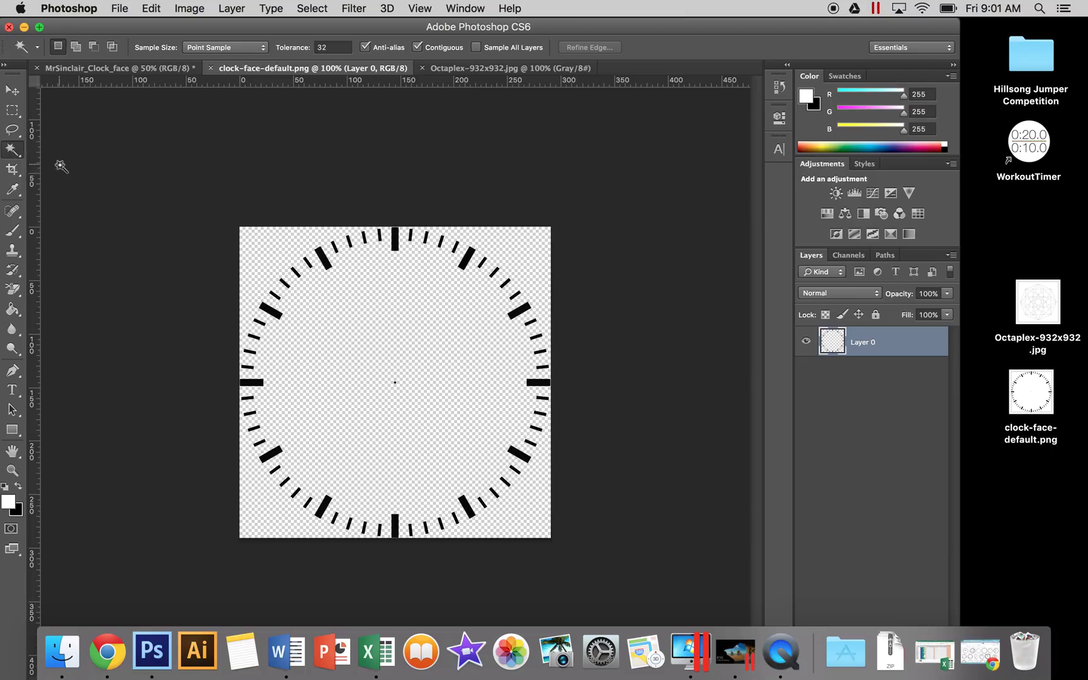
pyautogui.click(267, 255)
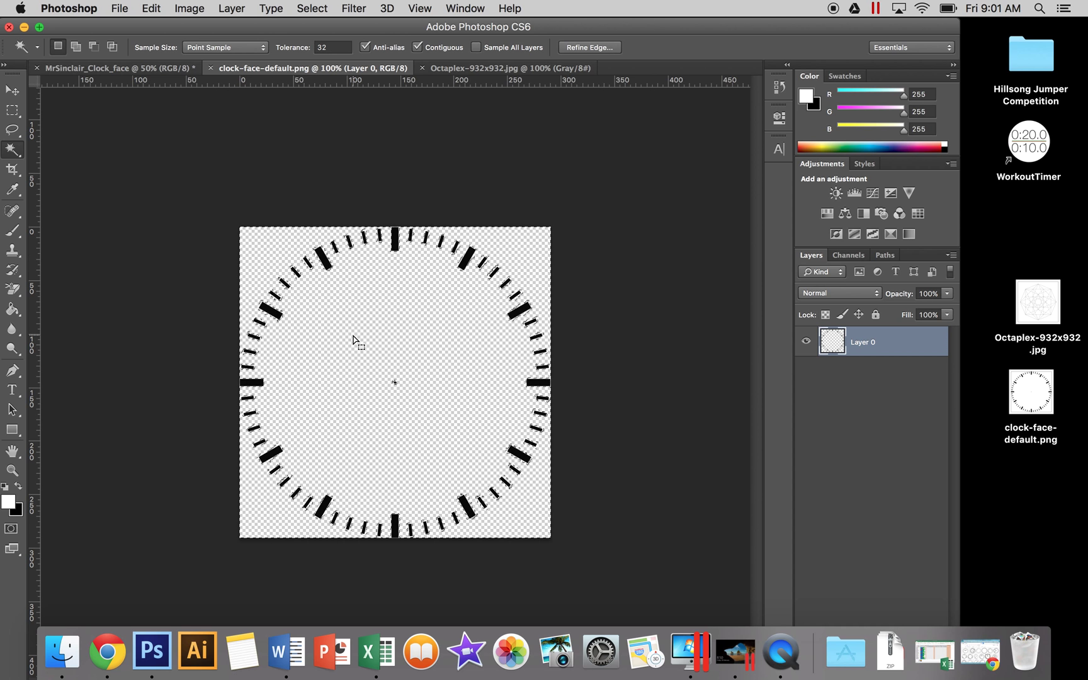
pyautogui.press('super+d')
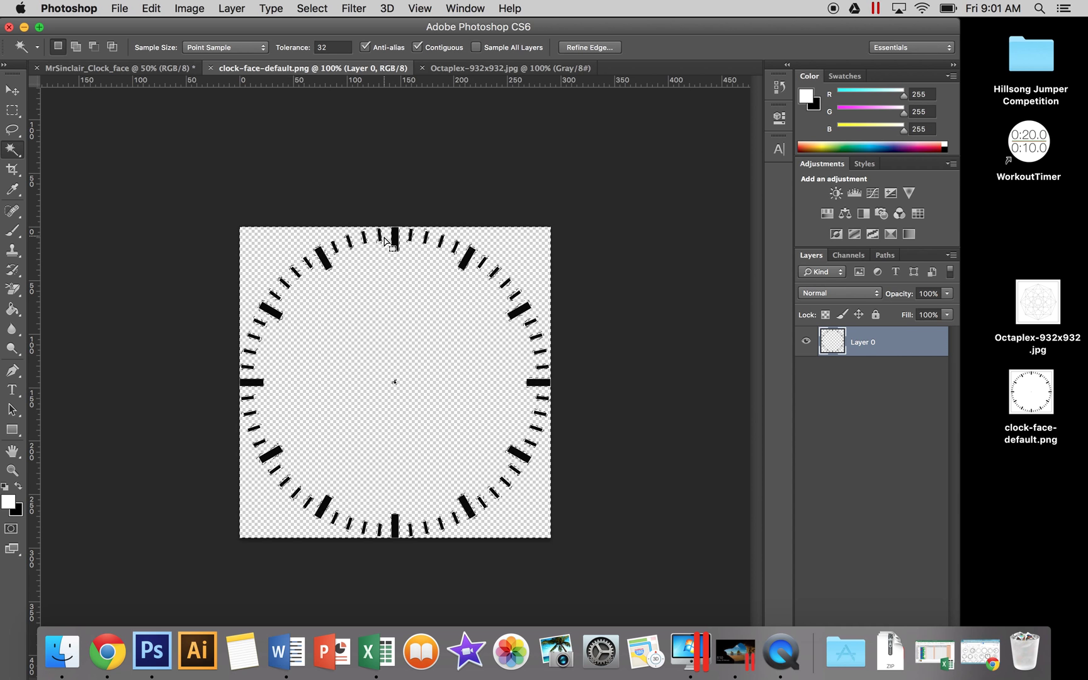
# - Invert the selection to the tick-mark ring and copy it
pyautogui.click(307, 9)
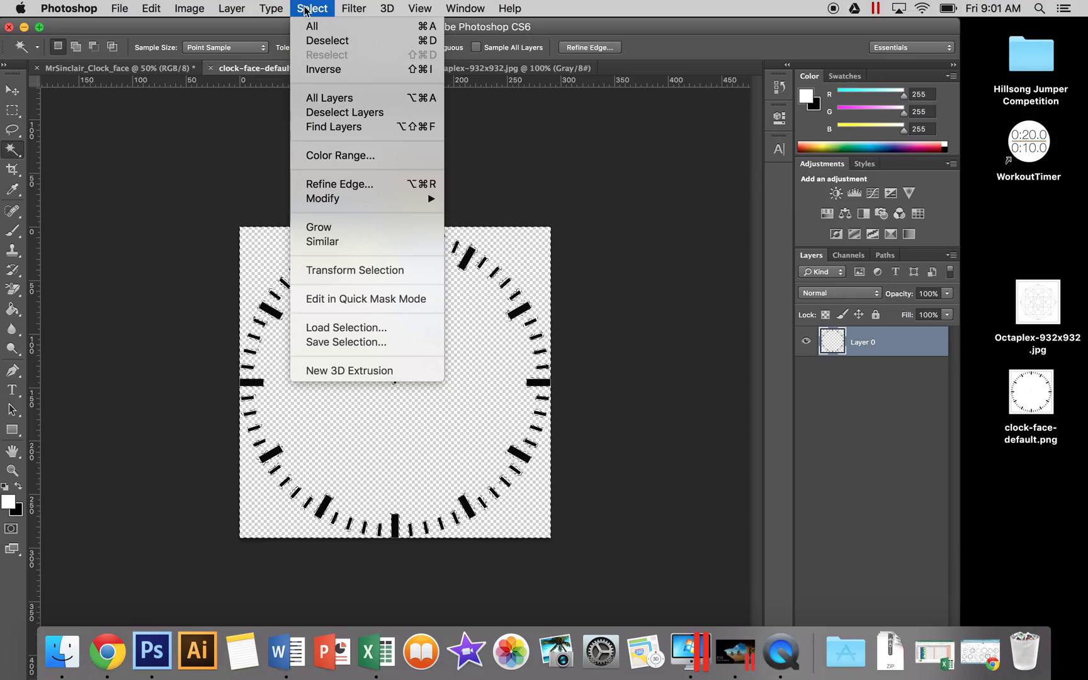
pyautogui.click(318, 73)
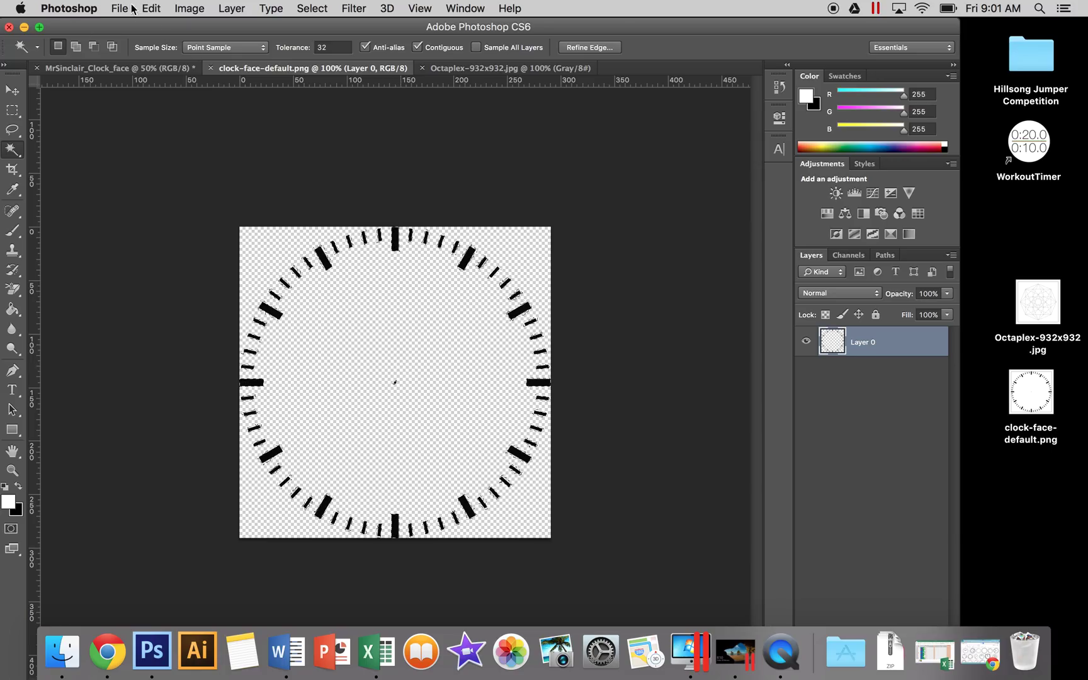
pyautogui.click(151, 8)
pyautogui.click(161, 129)
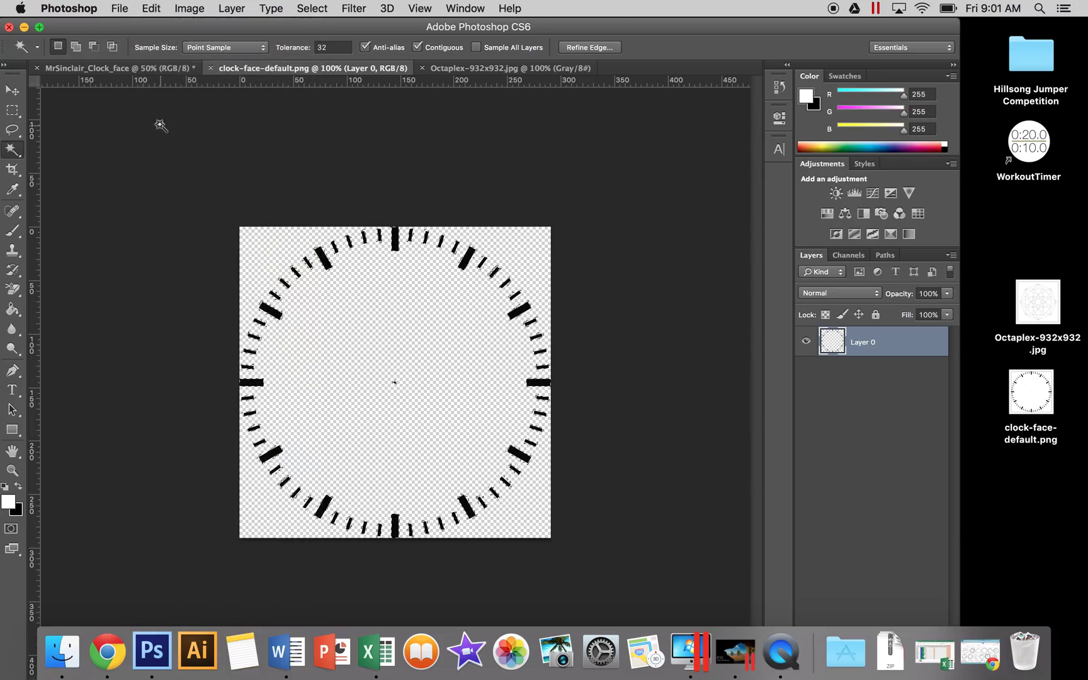
pyautogui.click(125, 62)
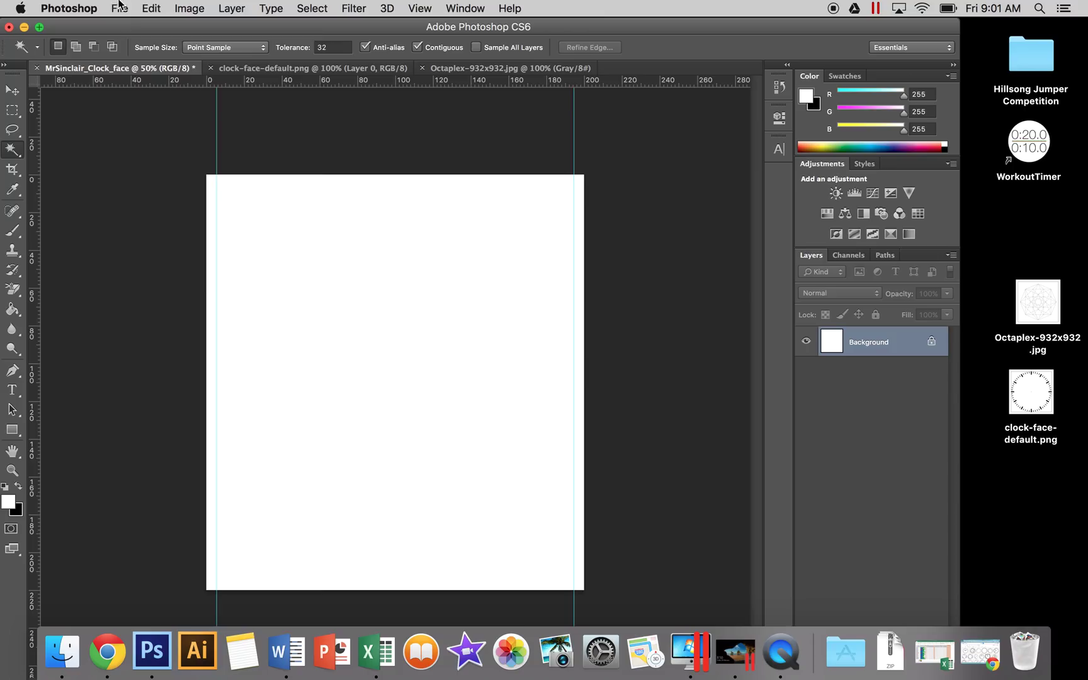
# - Paste the tick-mark ring into the blank document as Layer 1
pyautogui.click(151, 8)
pyautogui.click(166, 155)
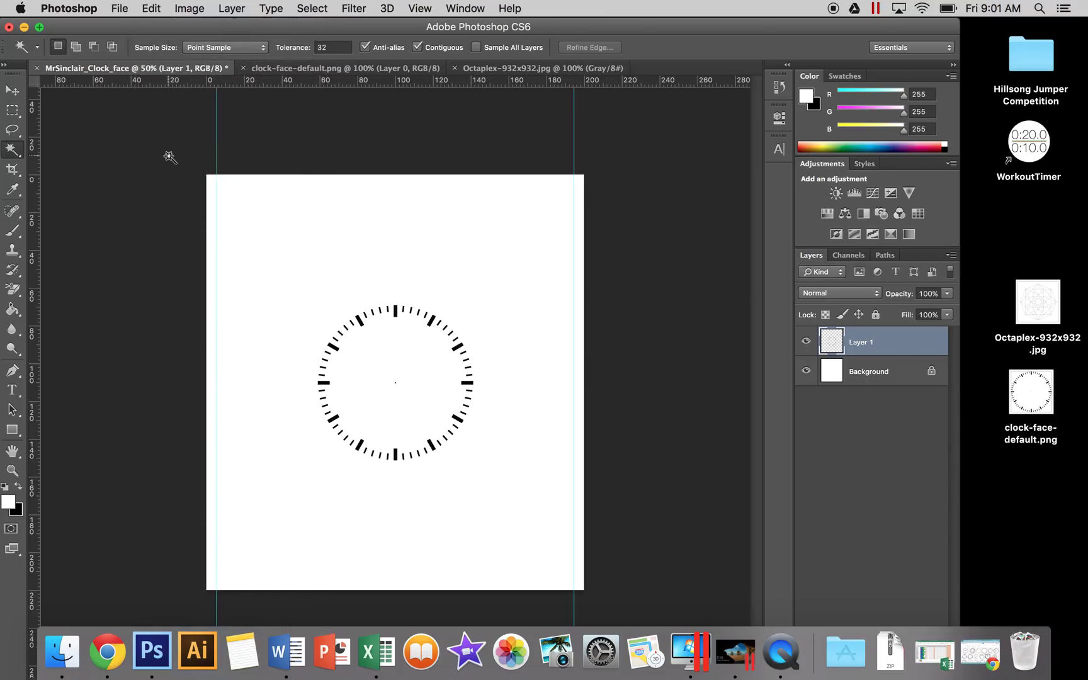
pyautogui.press('a')
# - Scale the ring to about 227% so it nearly fills the page width
pyautogui.click(151, 10)
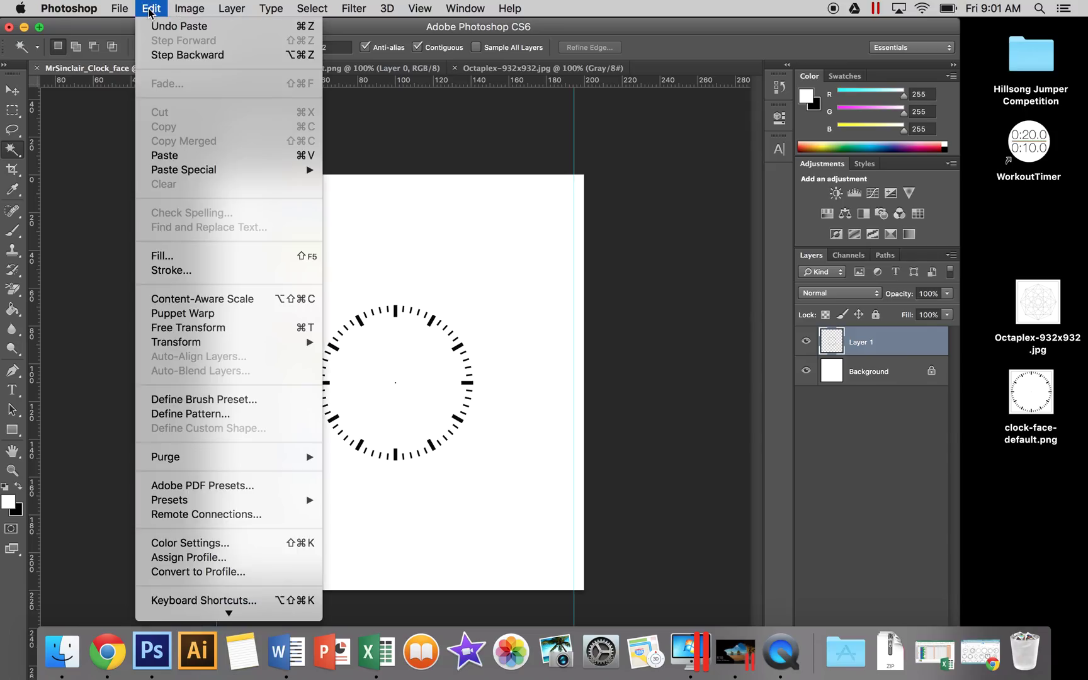
pyautogui.click(195, 328)
pyautogui.moveTo(478, 302); pyautogui.dragTo(574, 207)
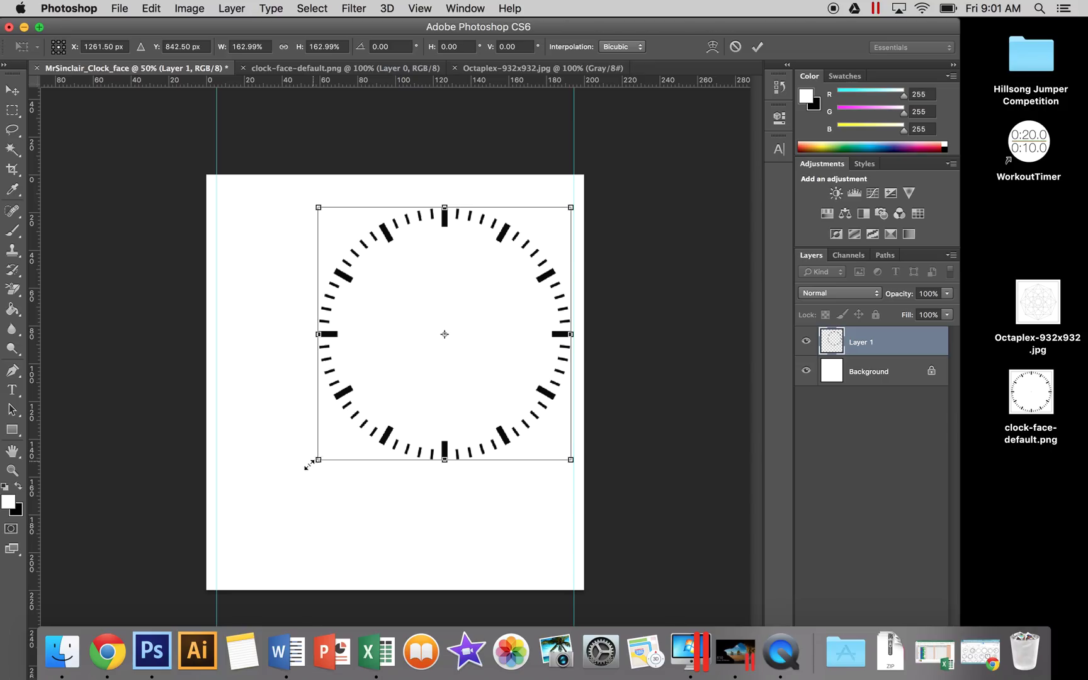
pyautogui.moveTo(312, 460); pyautogui.dragTo(213, 555)
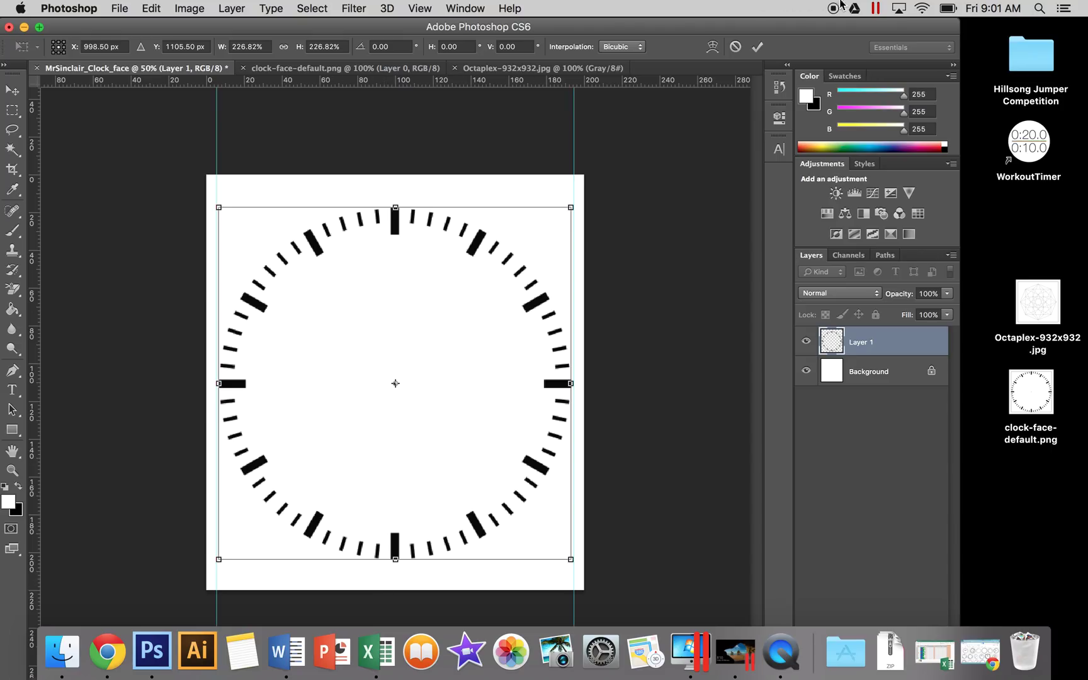
pyautogui.click(759, 47)
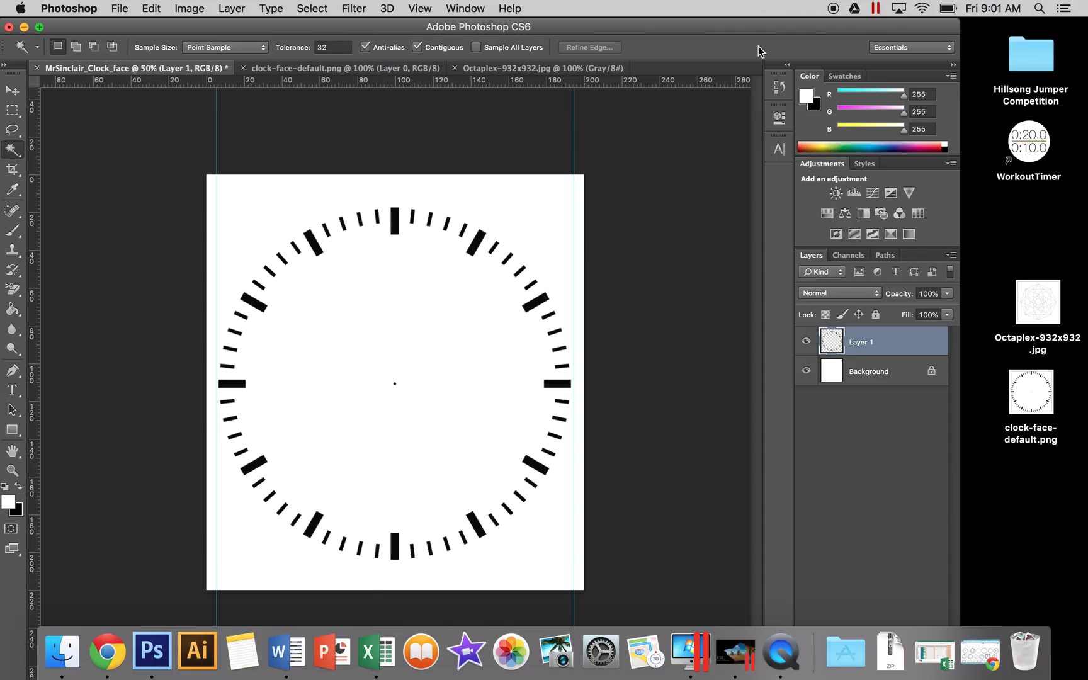
pyautogui.click(488, 68)
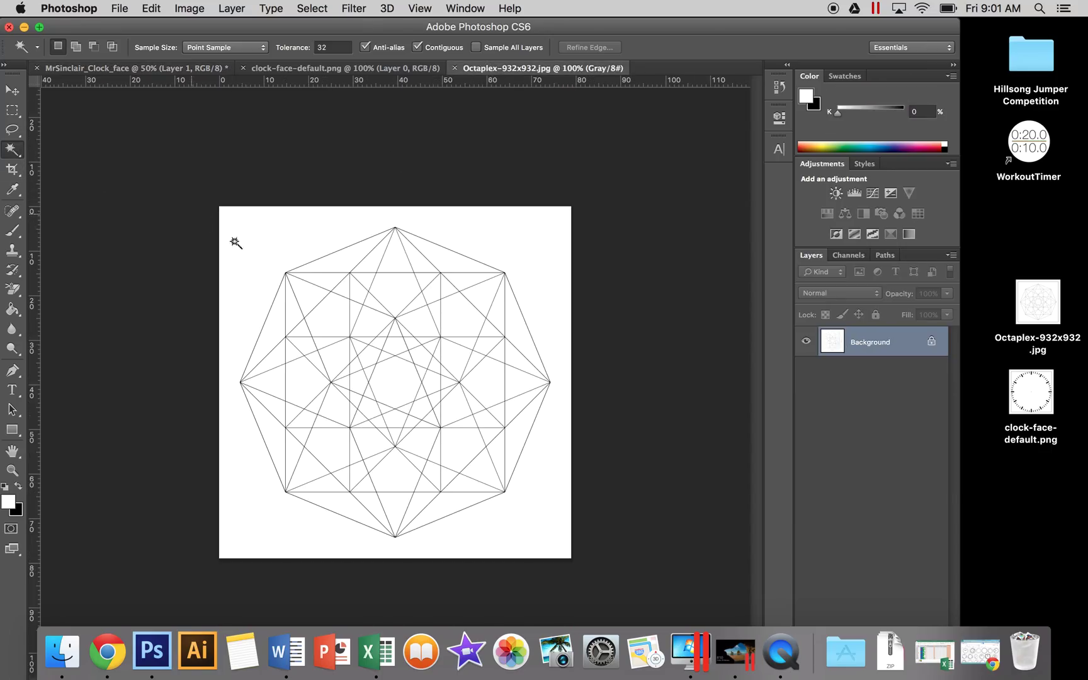
# - Select the octaplex drawing by inverting a white-background selection, and copy it
pyautogui.click(262, 255)
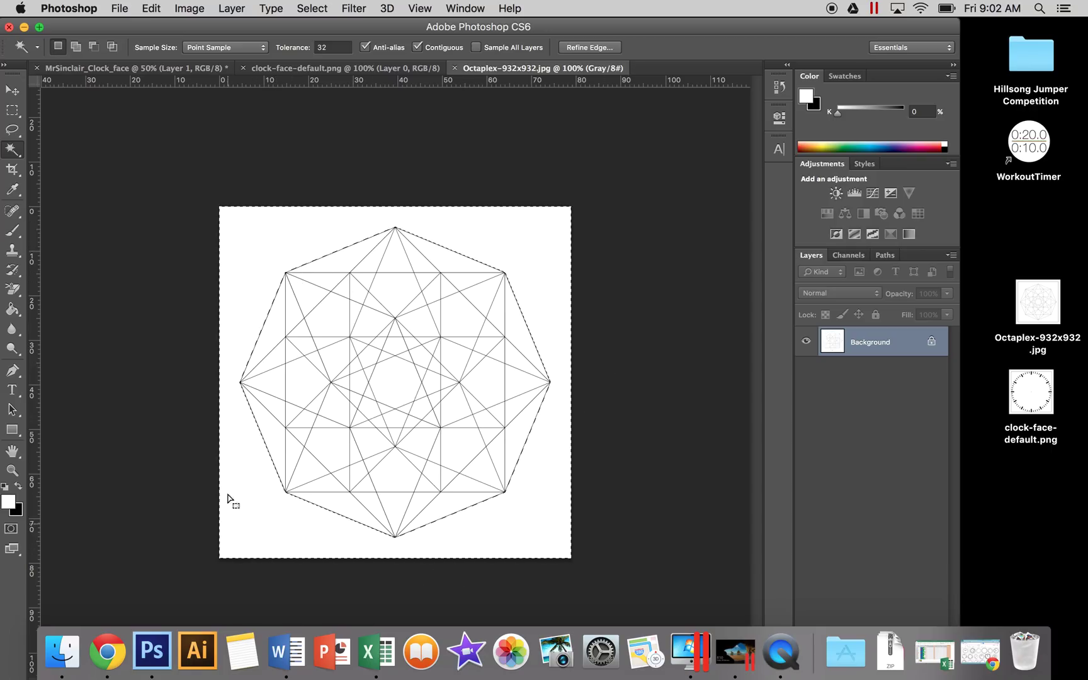
pyautogui.click(334, 8)
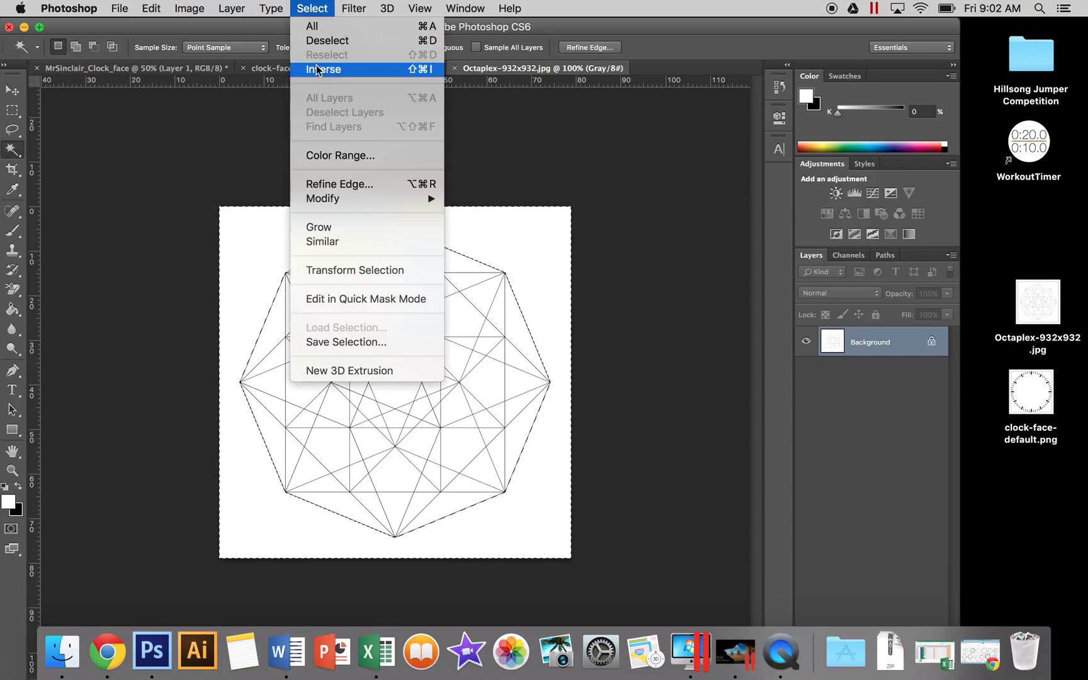
pyautogui.click(318, 66)
pyautogui.click(151, 8)
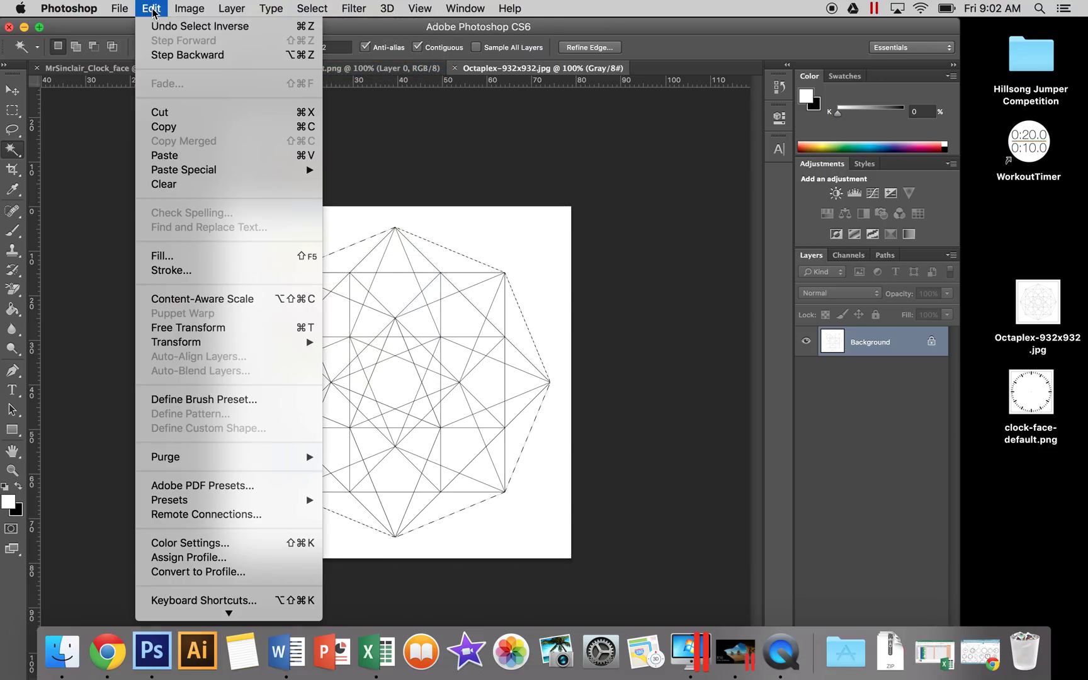
pyautogui.click(165, 128)
# - Paste the octaplex drawing into the clock-face document as Layer 2
pyautogui.click(118, 69)
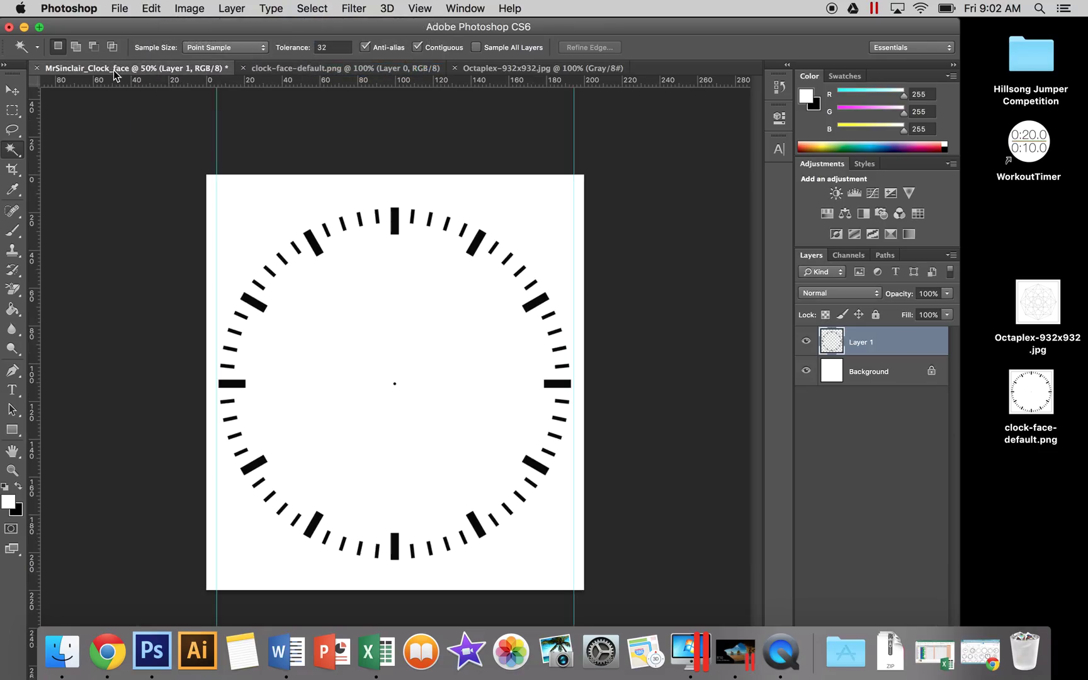
pyautogui.click(144, 9)
pyautogui.click(185, 155)
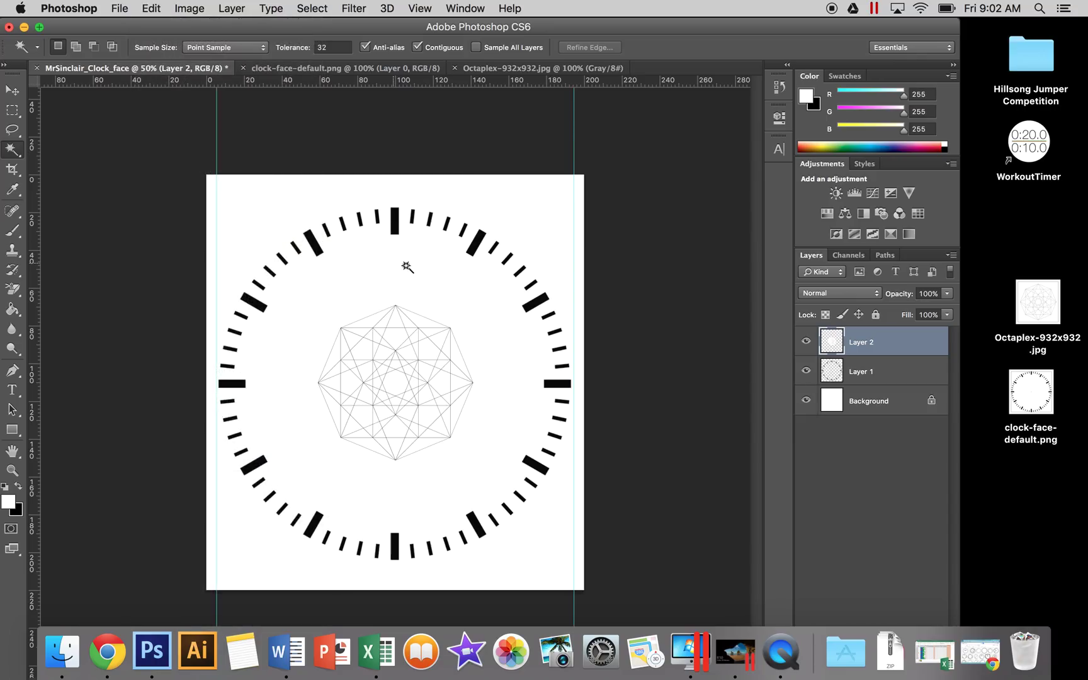
pyautogui.click(151, 8)
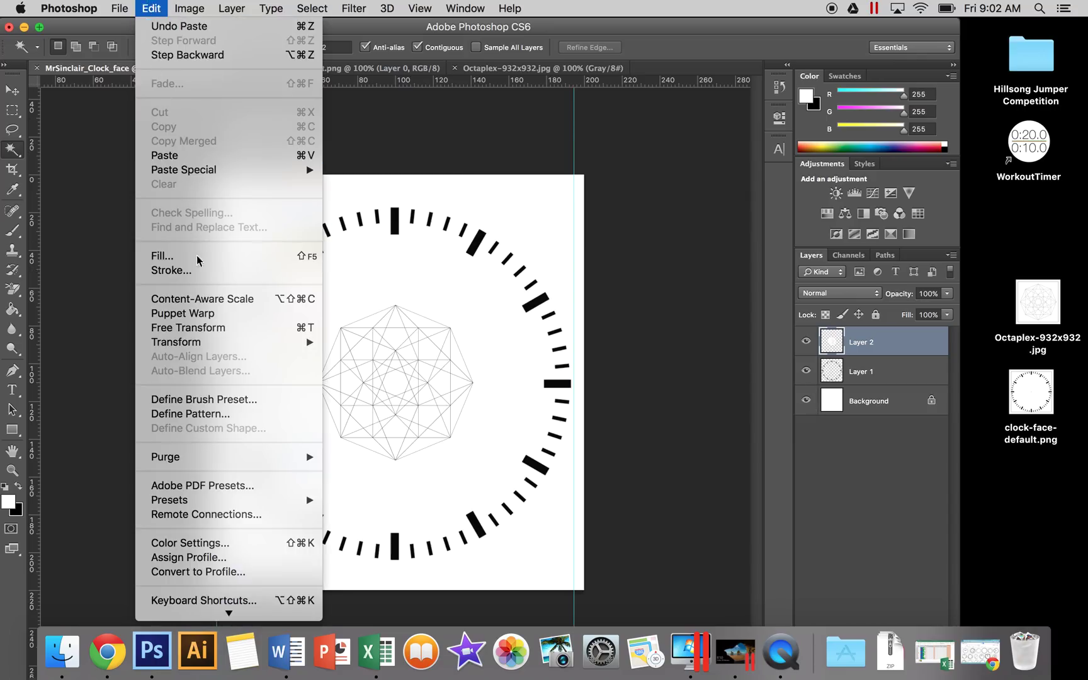
pyautogui.click(196, 328)
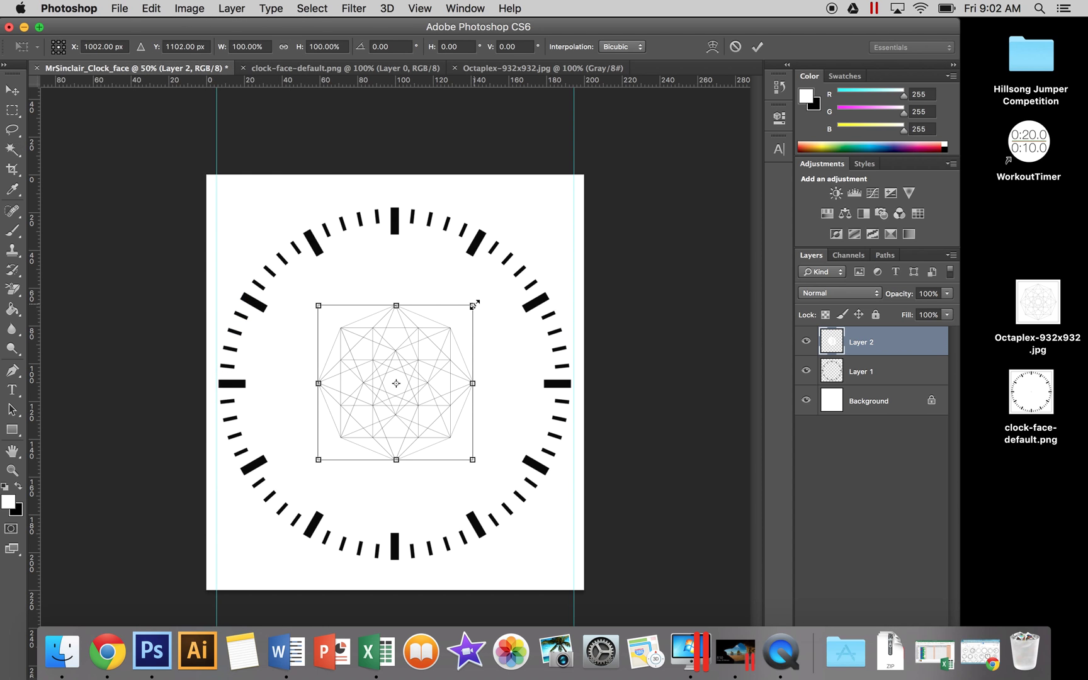
# - Scale the octaplex pattern to 186.77% so its points sit just inside the ring
pyautogui.moveTo(473, 306); pyautogui.dragTo(547, 244)
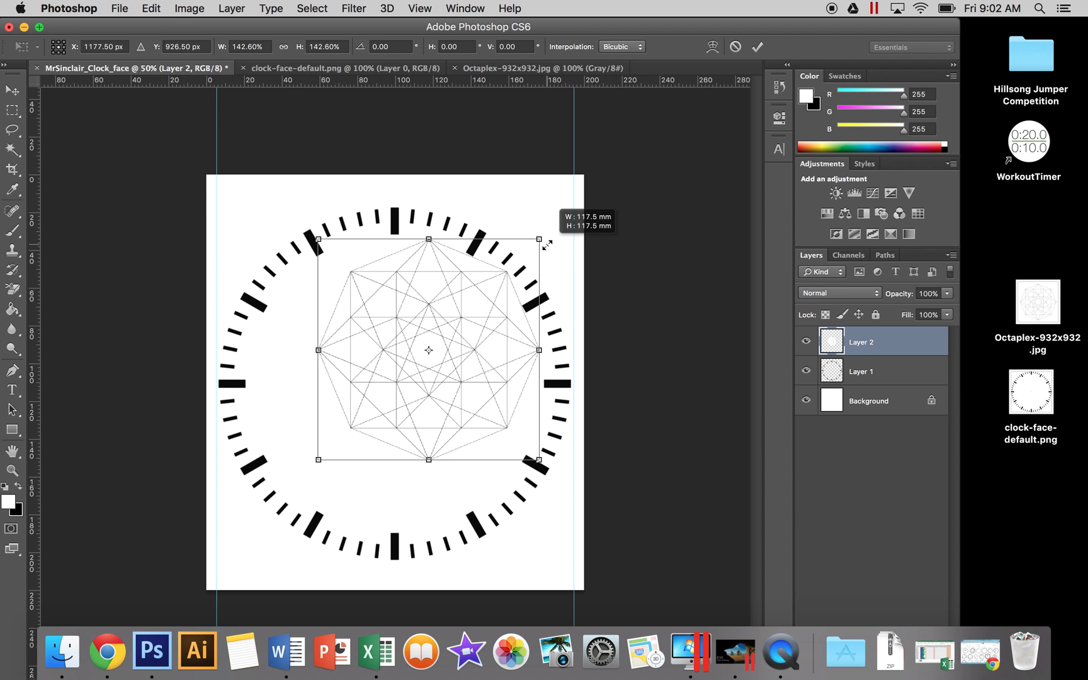
pyautogui.moveTo(317, 460); pyautogui.dragTo(228, 508)
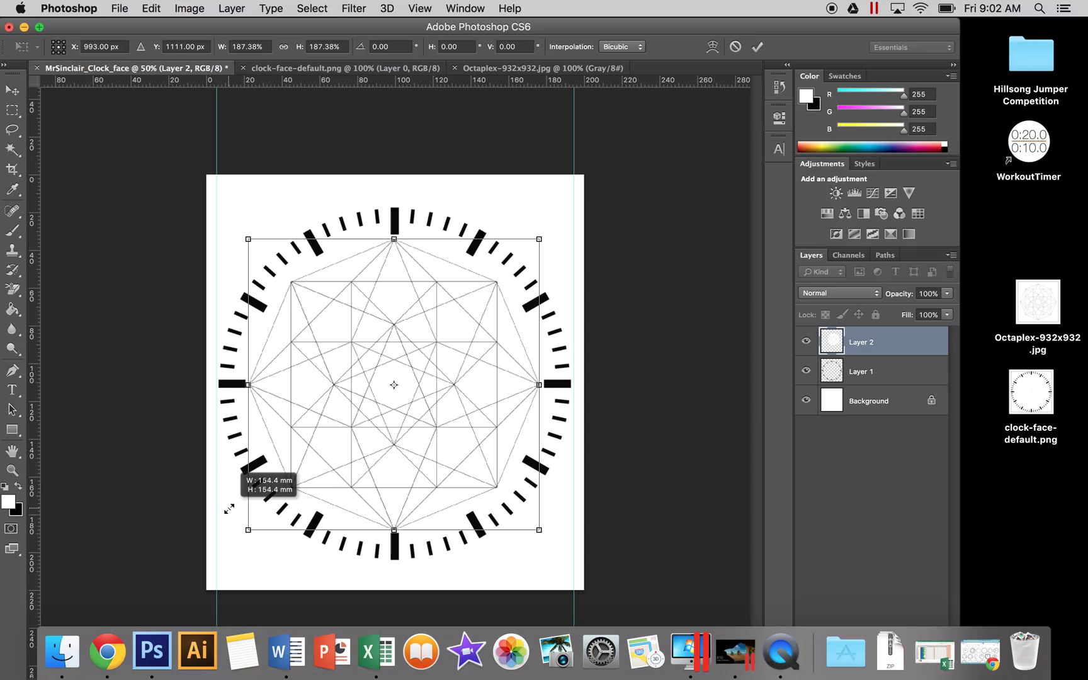
pyautogui.moveTo(229, 509); pyautogui.dragTo(231, 508)
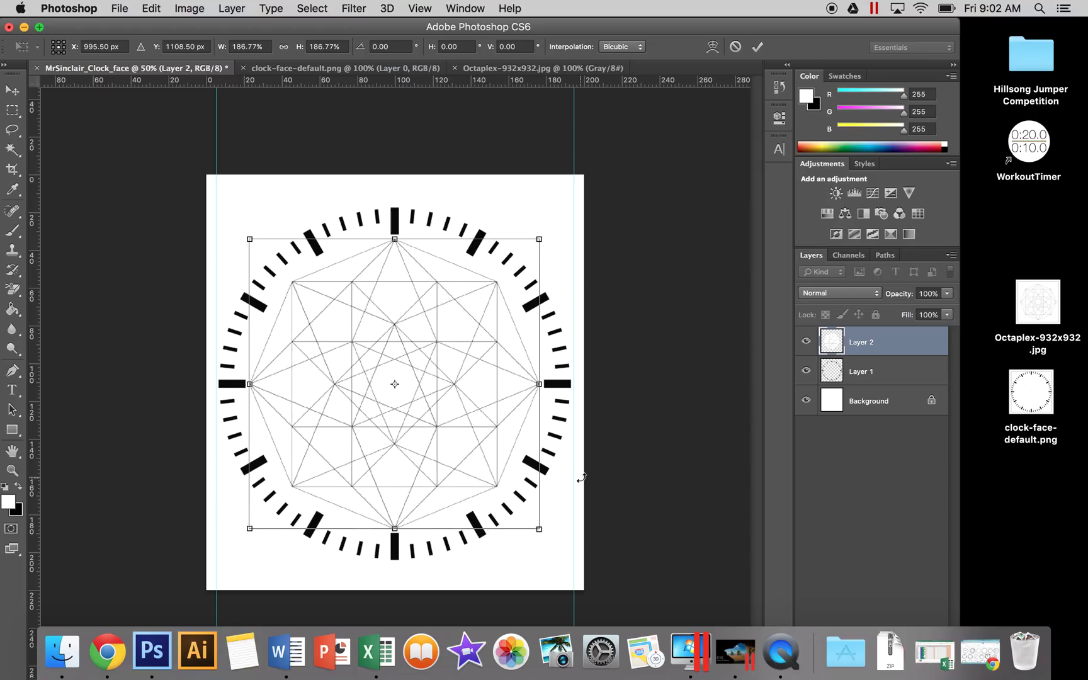
pyautogui.click(757, 47)
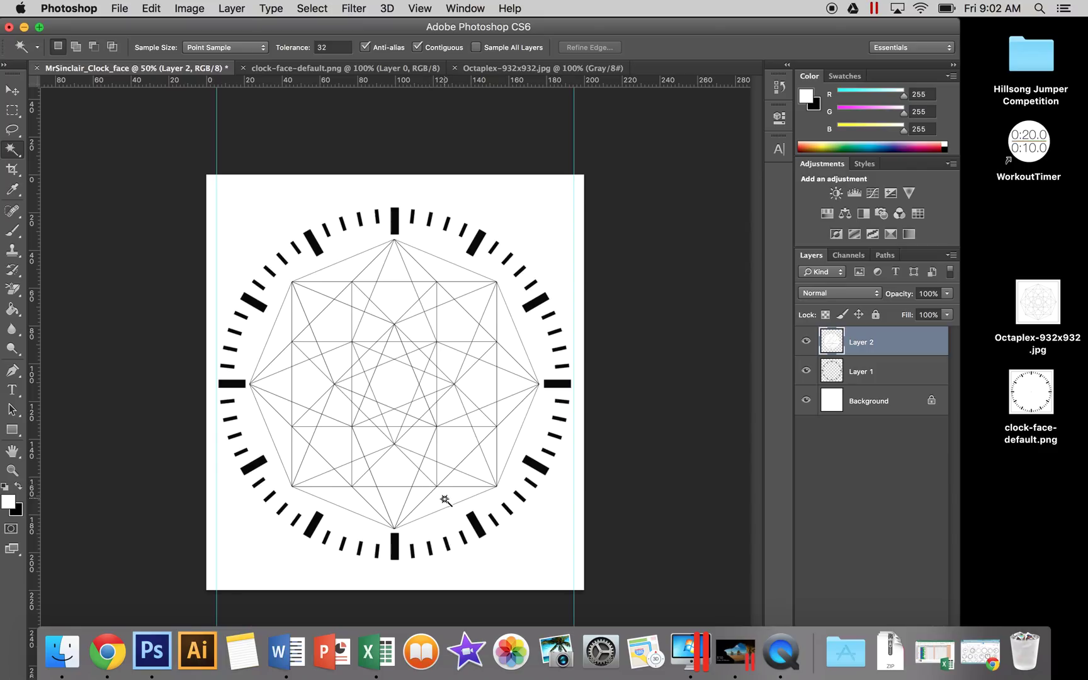
pyautogui.click(119, 8)
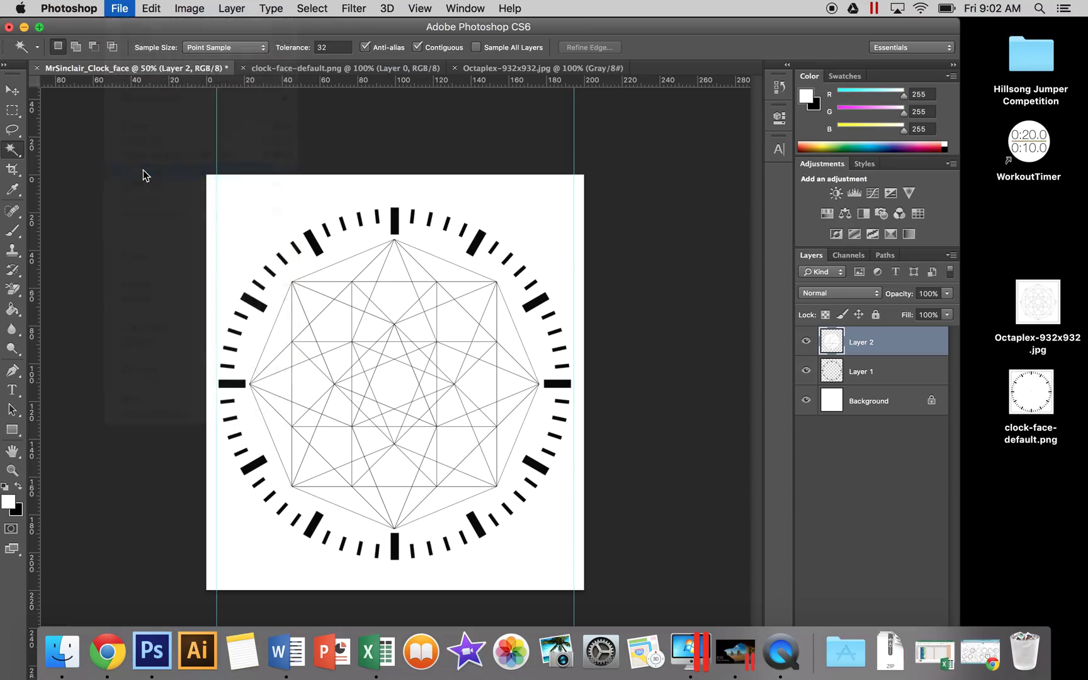
# - Save the clock face as a PSD on the Desktop, keeping maximum compatibility
pyautogui.click(143, 170)
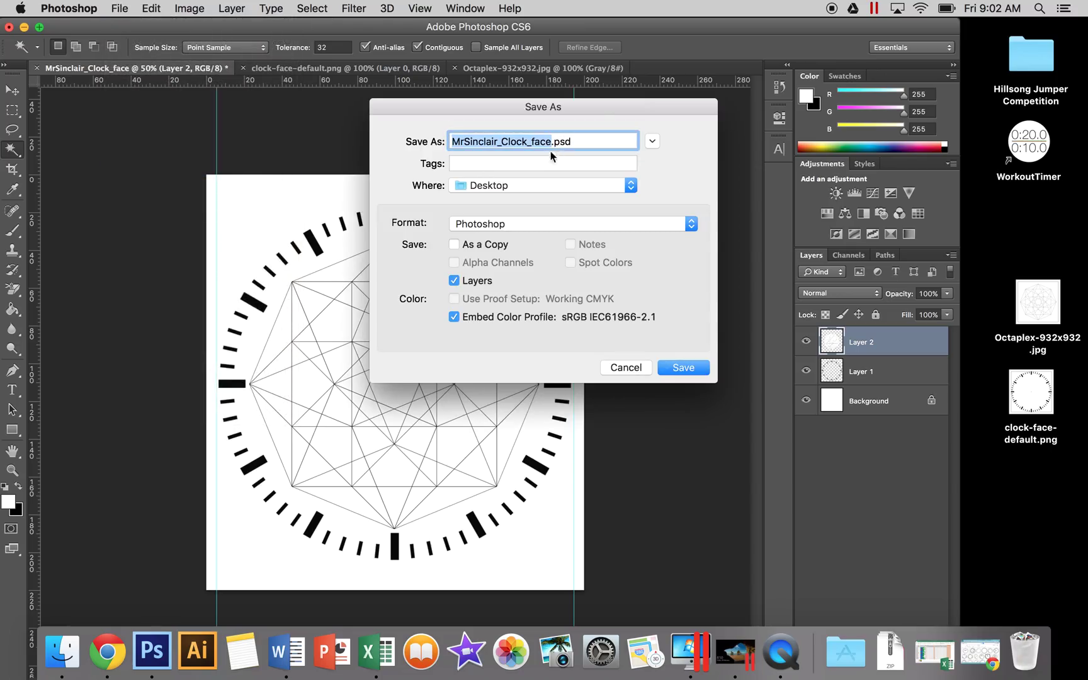
pyautogui.click(534, 192)
pyautogui.click(490, 189)
pyautogui.click(705, 366)
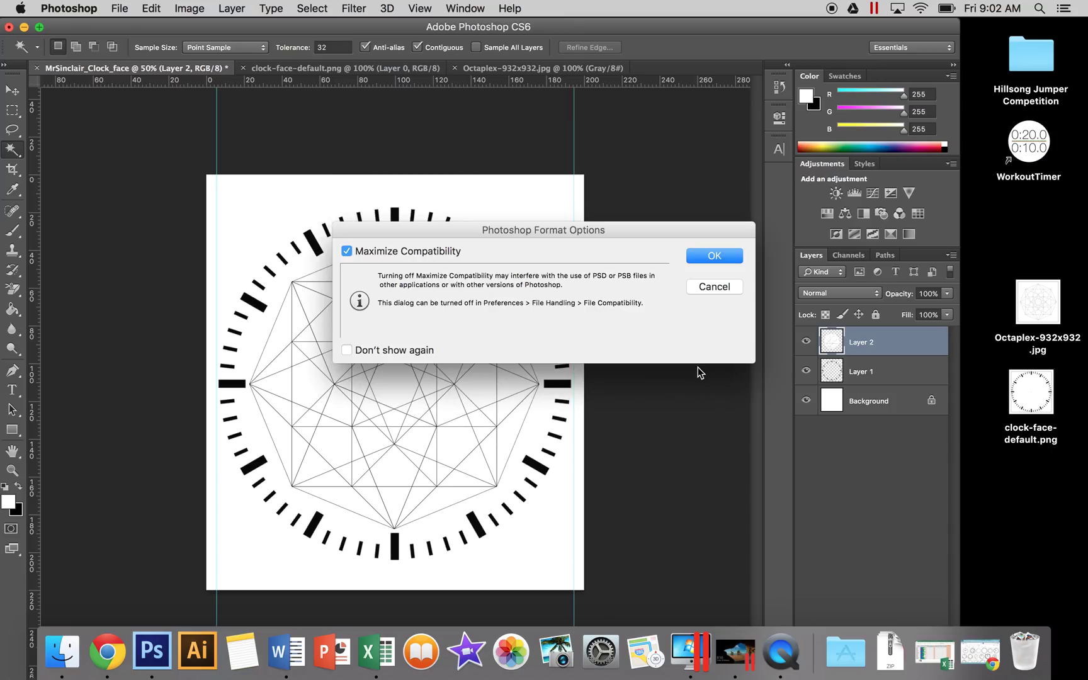
pyautogui.click(701, 255)
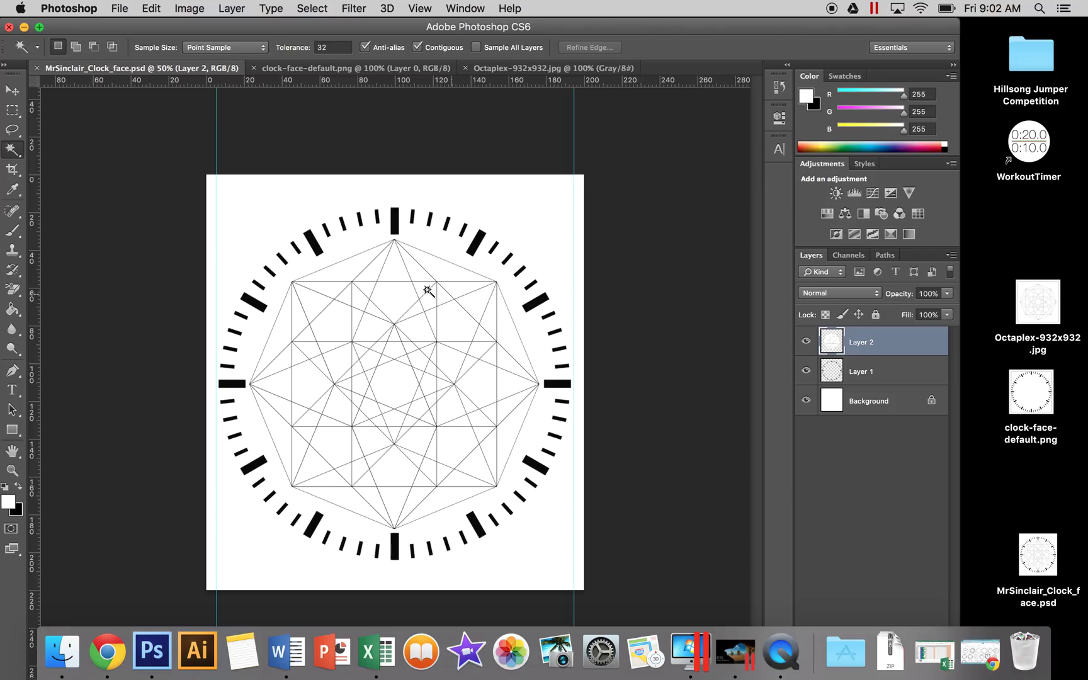
# - Save a JPEG copy to the Desktop at quality 12 (Maximum)
pyautogui.click(119, 8)
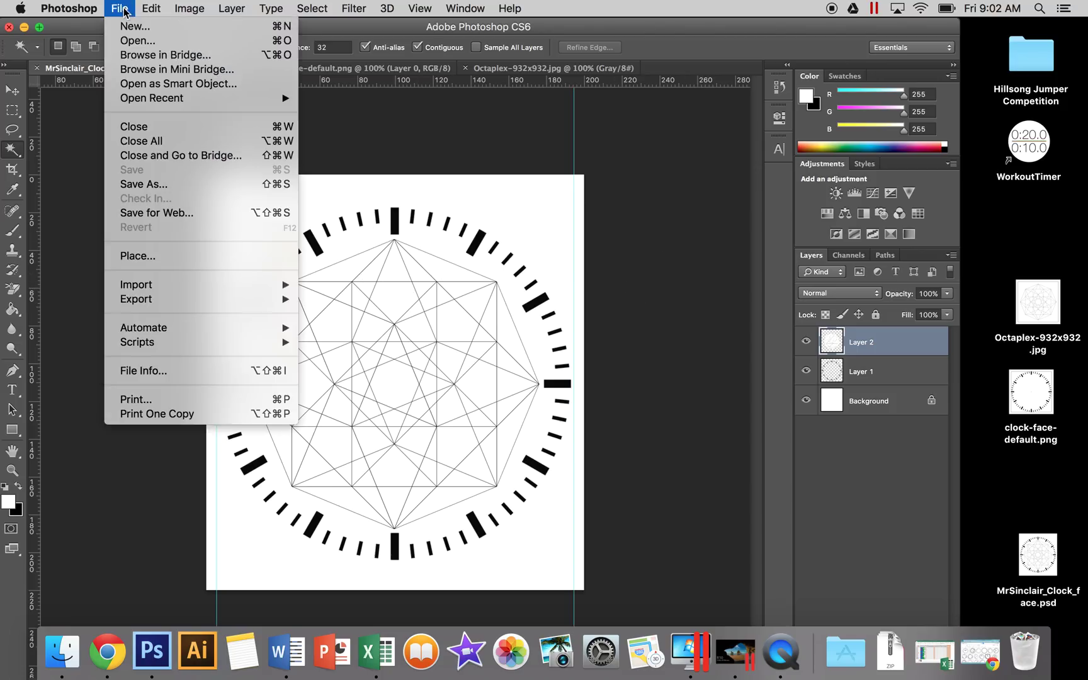
pyautogui.click(150, 183)
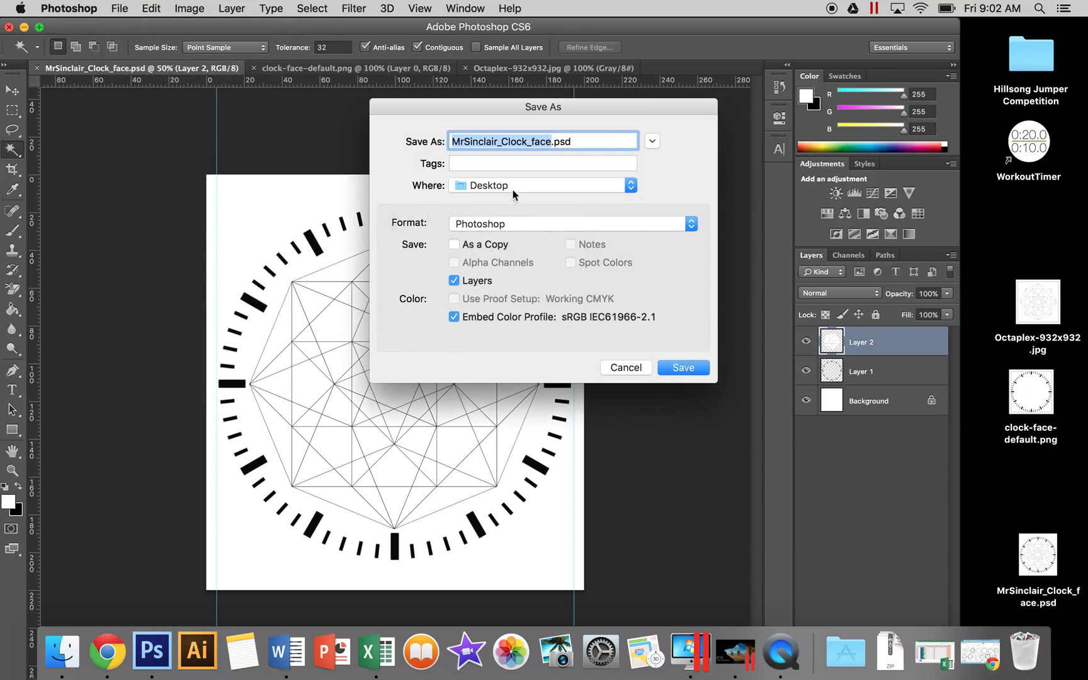
pyautogui.click(520, 224)
pyautogui.click(513, 314)
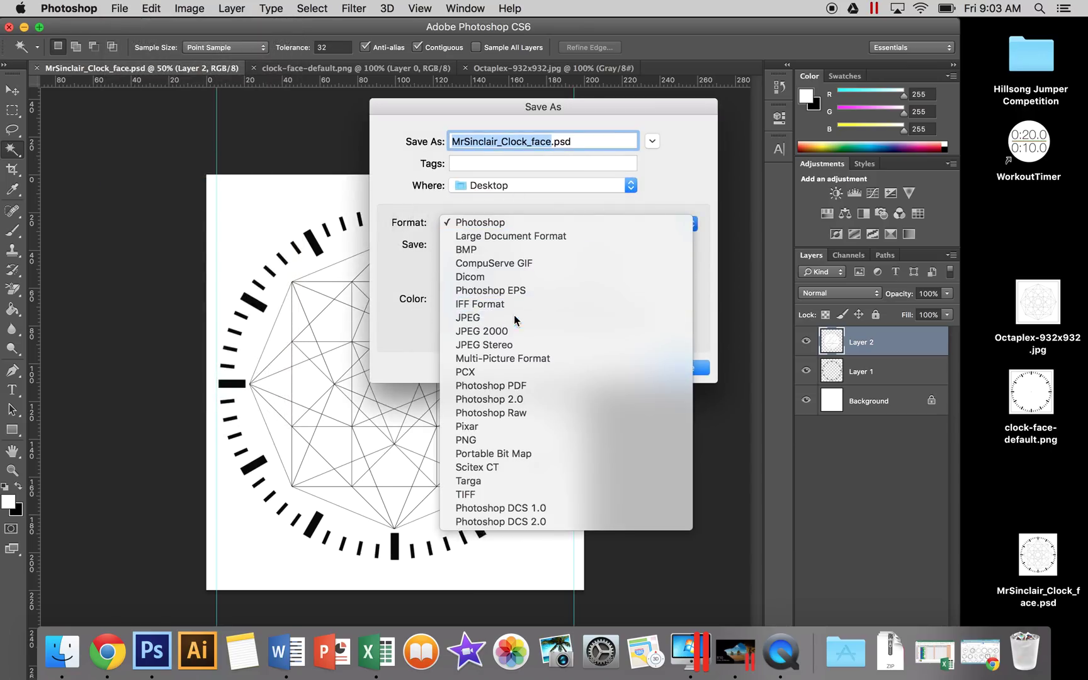
pyautogui.click(685, 367)
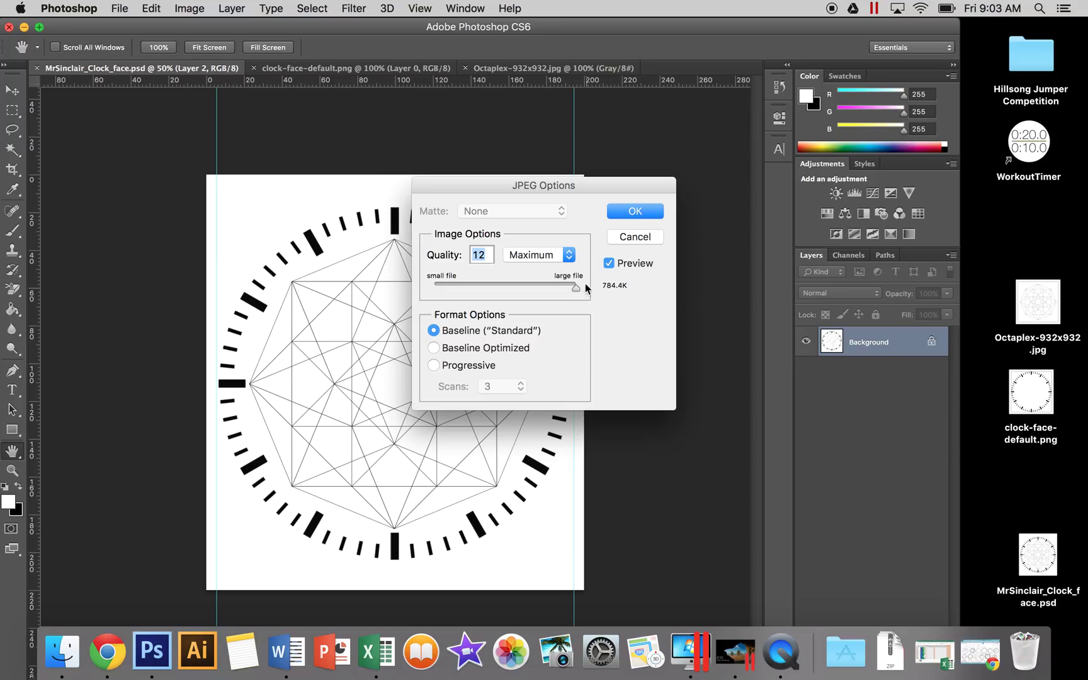
pyautogui.click(625, 213)
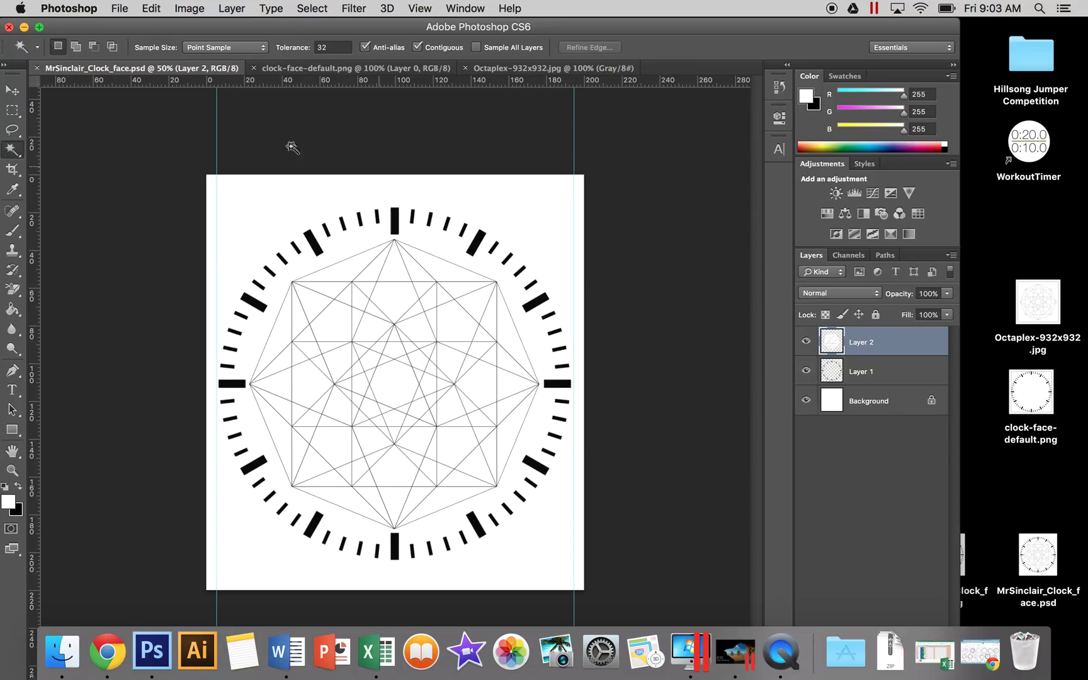
# - Close the Photoshop document, start Illustrator, and open the clock face JPEG from the Desktop
pyautogui.click(9, 28)
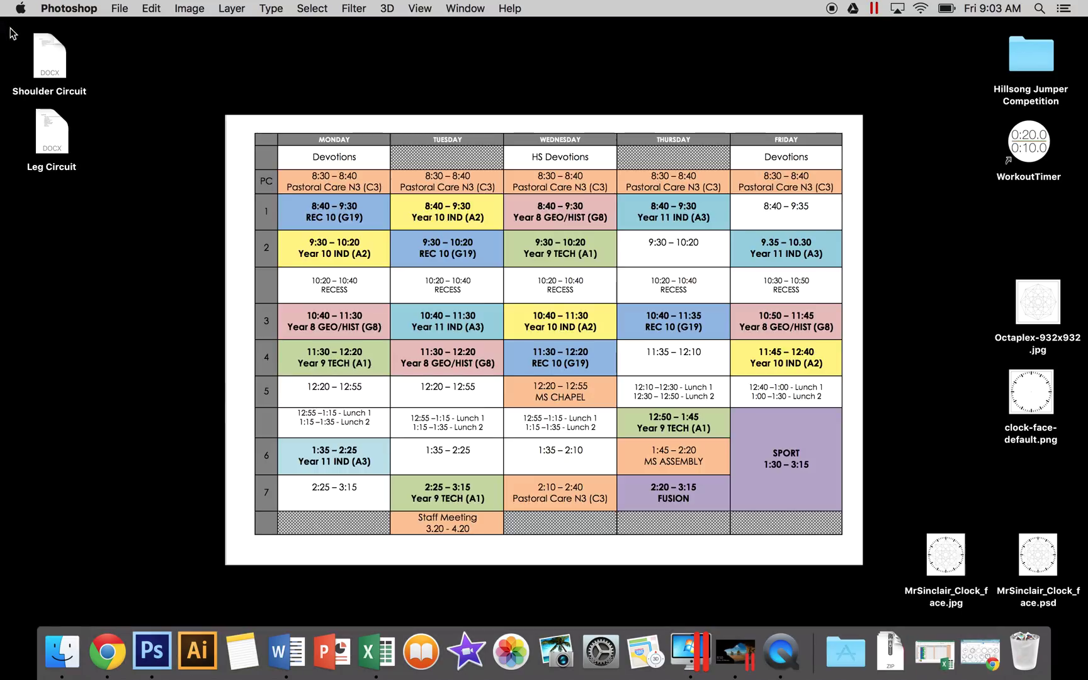
pyautogui.click(197, 652)
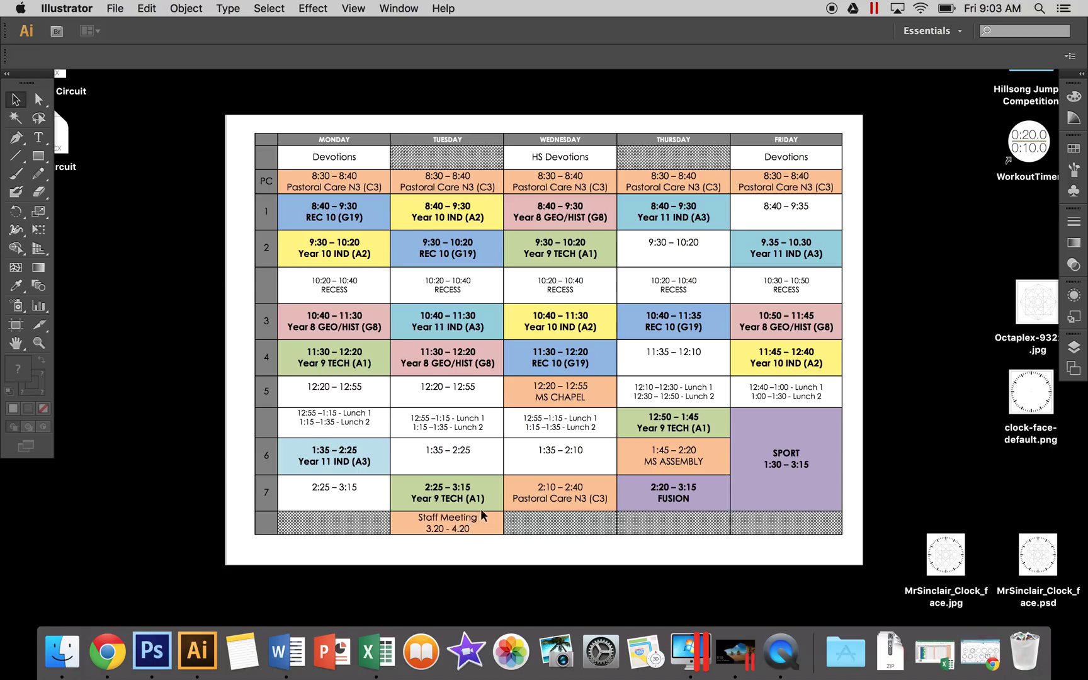
pyautogui.click(113, 8)
pyautogui.click(124, 56)
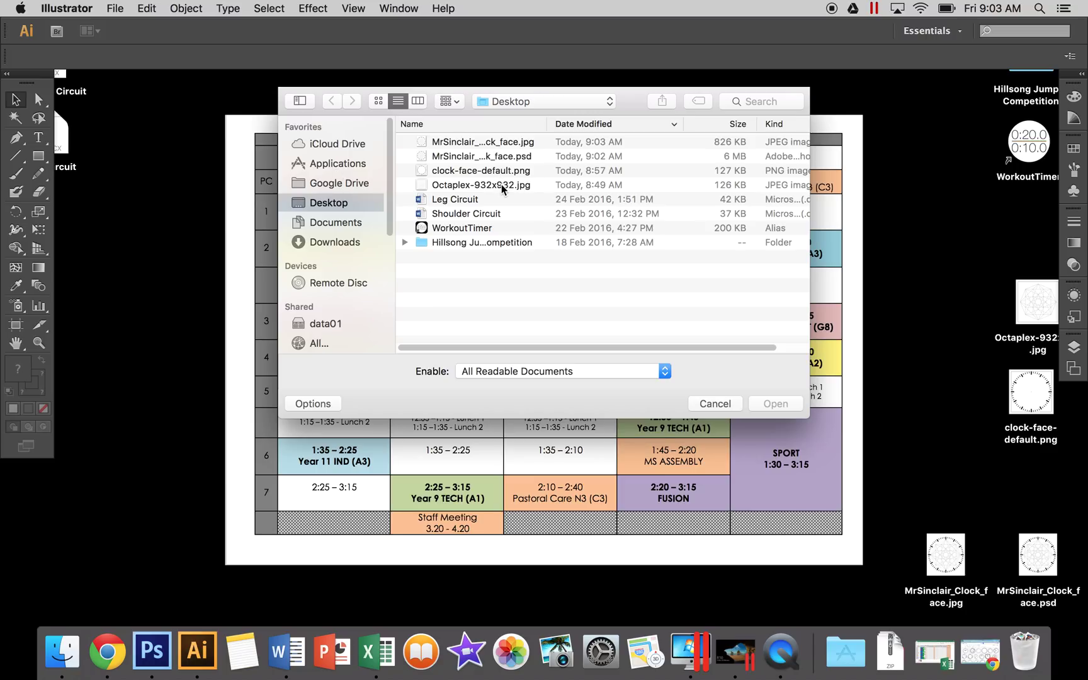
pyautogui.click(503, 142)
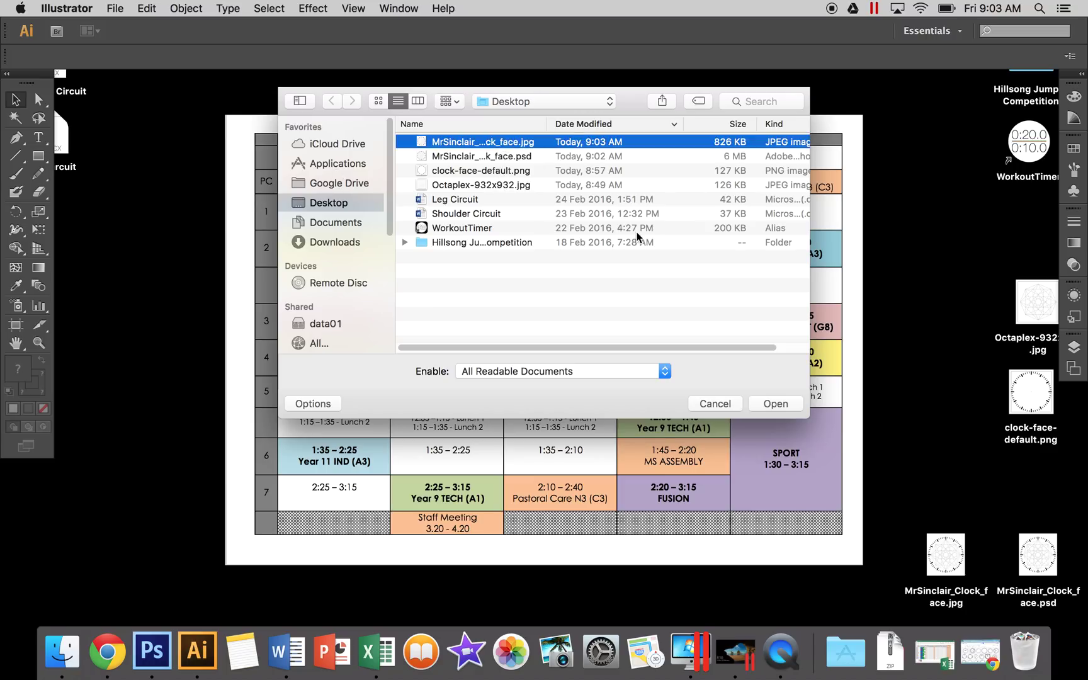
pyautogui.click(771, 405)
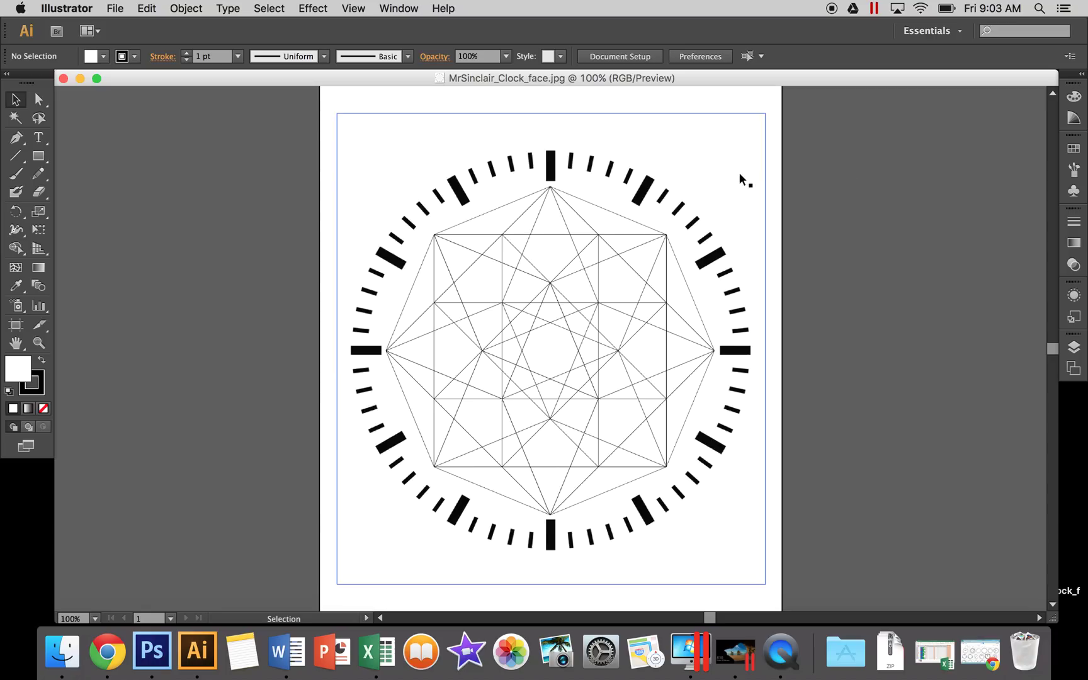
# - Run Image Trace with the Default preset on the clock face image, accepting the slow-trace warning
pyautogui.click(740, 179)
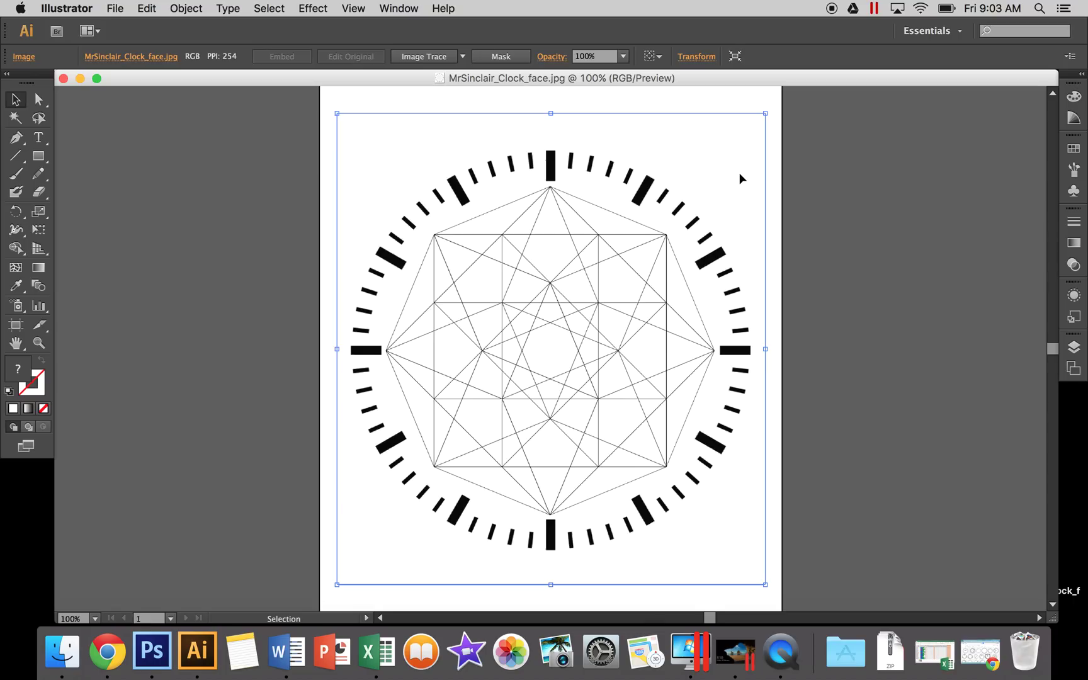
pyautogui.click(186, 8)
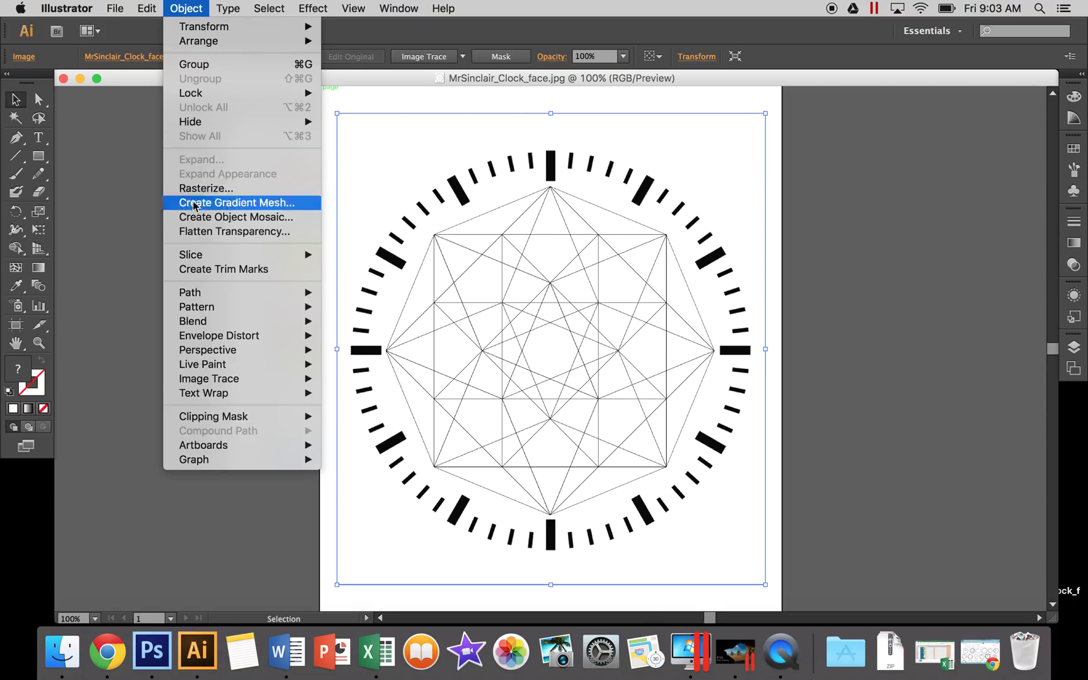
pyautogui.moveTo(229, 388)
pyautogui.click(343, 377)
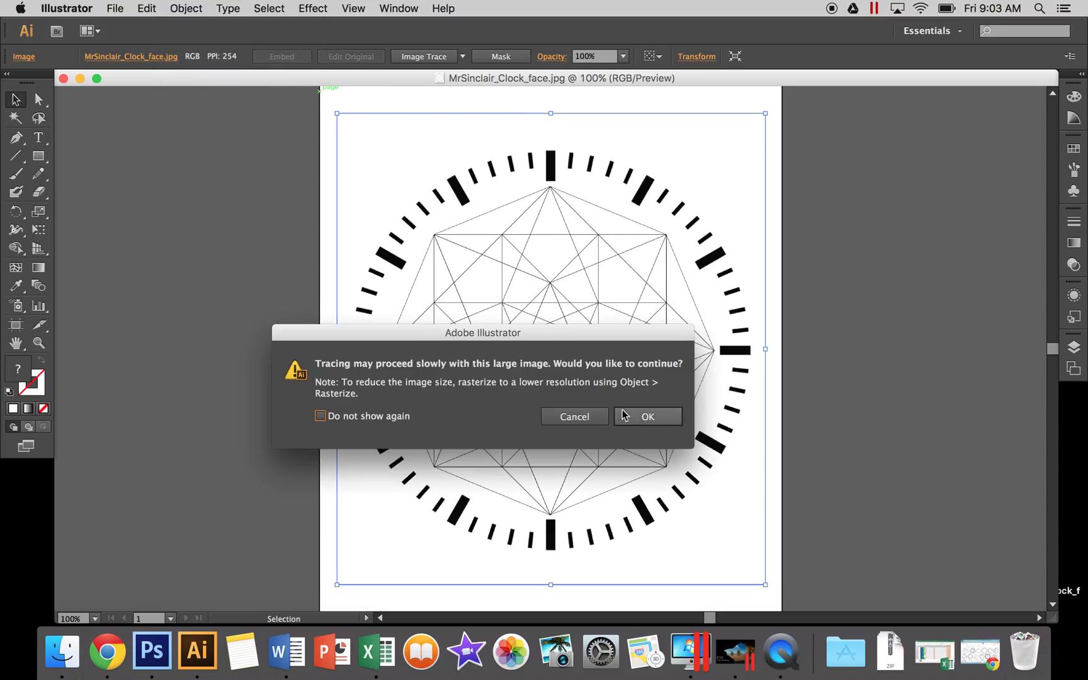
pyautogui.click(649, 417)
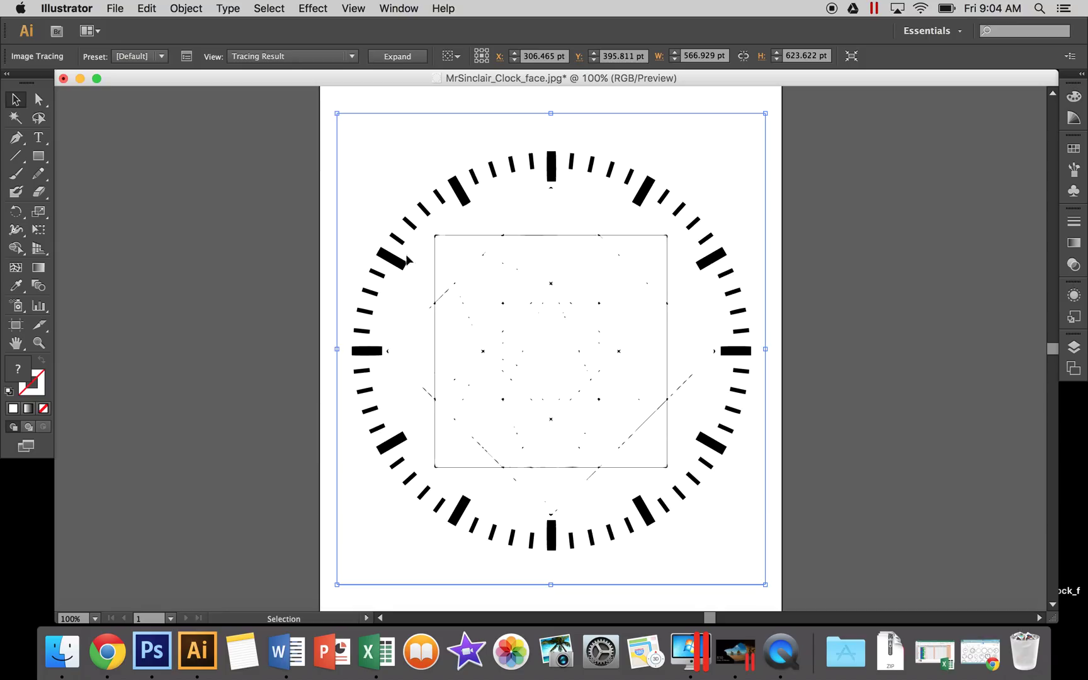
# - Turn on Ignore White and raise the trace Threshold to 218 to capture the octaplex lines
pyautogui.click(187, 57)
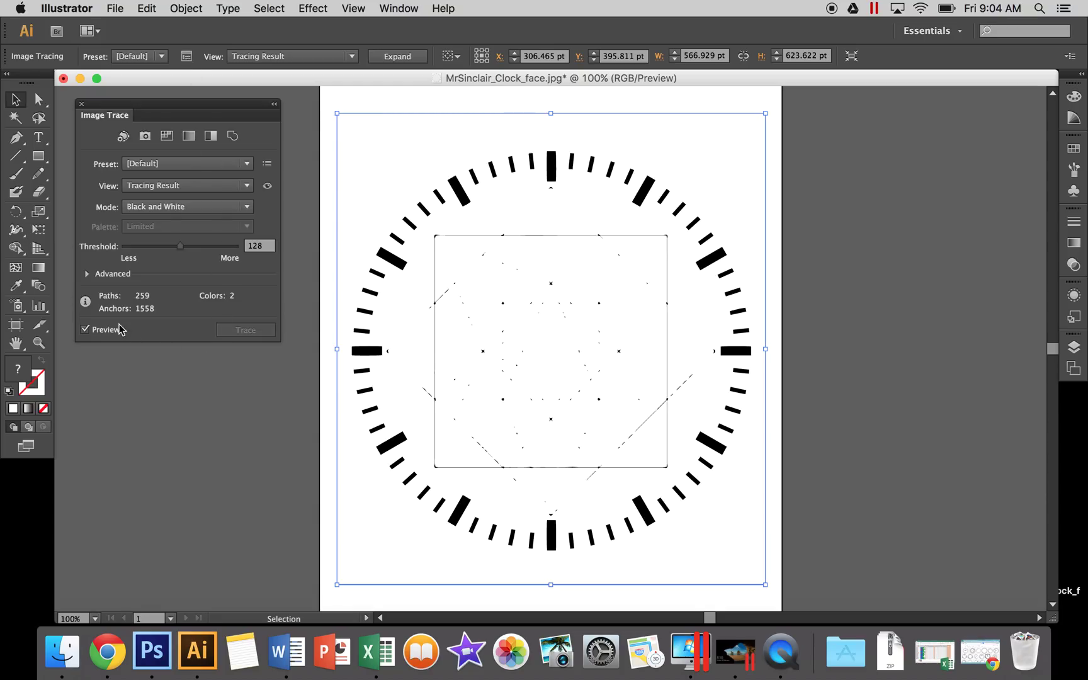
pyautogui.click(87, 275)
pyautogui.click(128, 447)
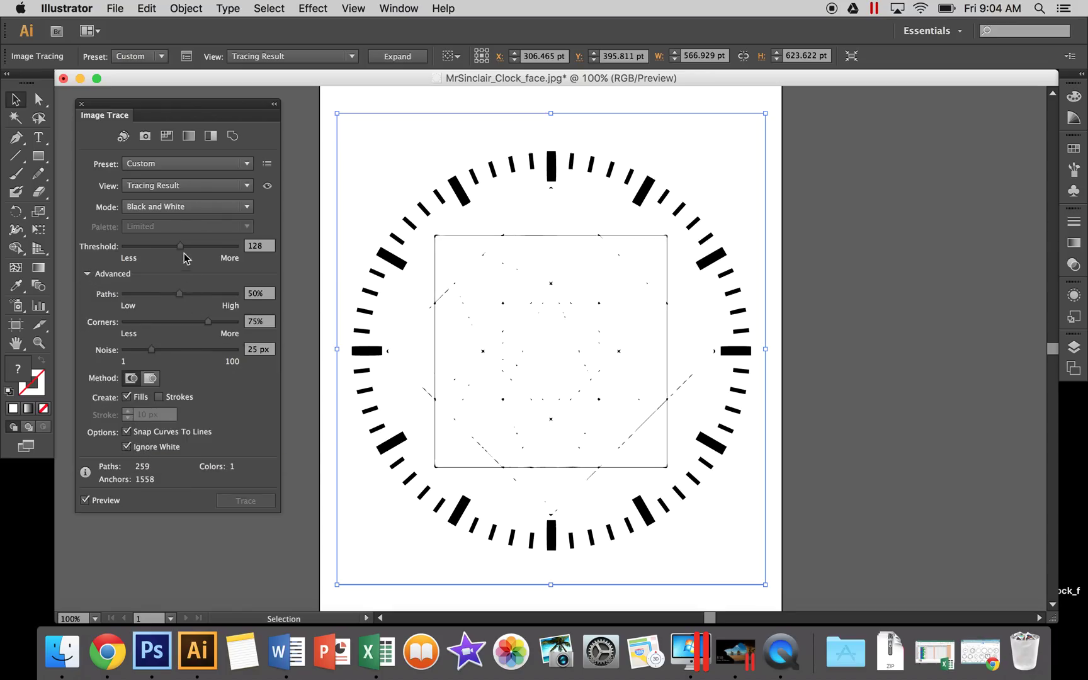
pyautogui.moveTo(179, 246); pyautogui.dragTo(218, 245)
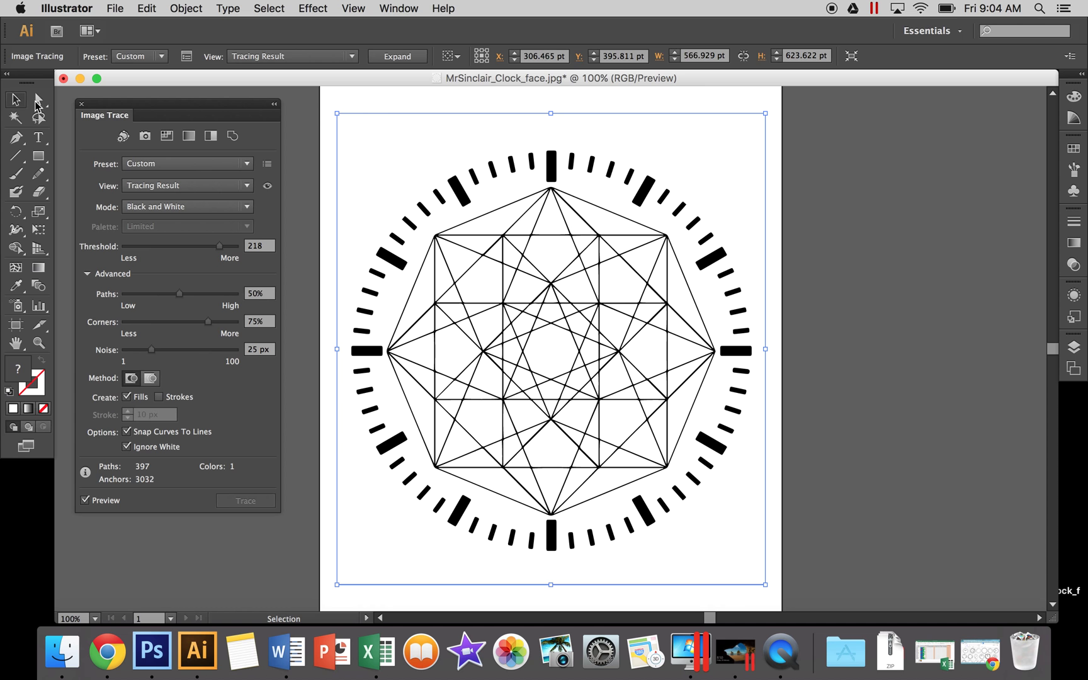
pyautogui.click(82, 104)
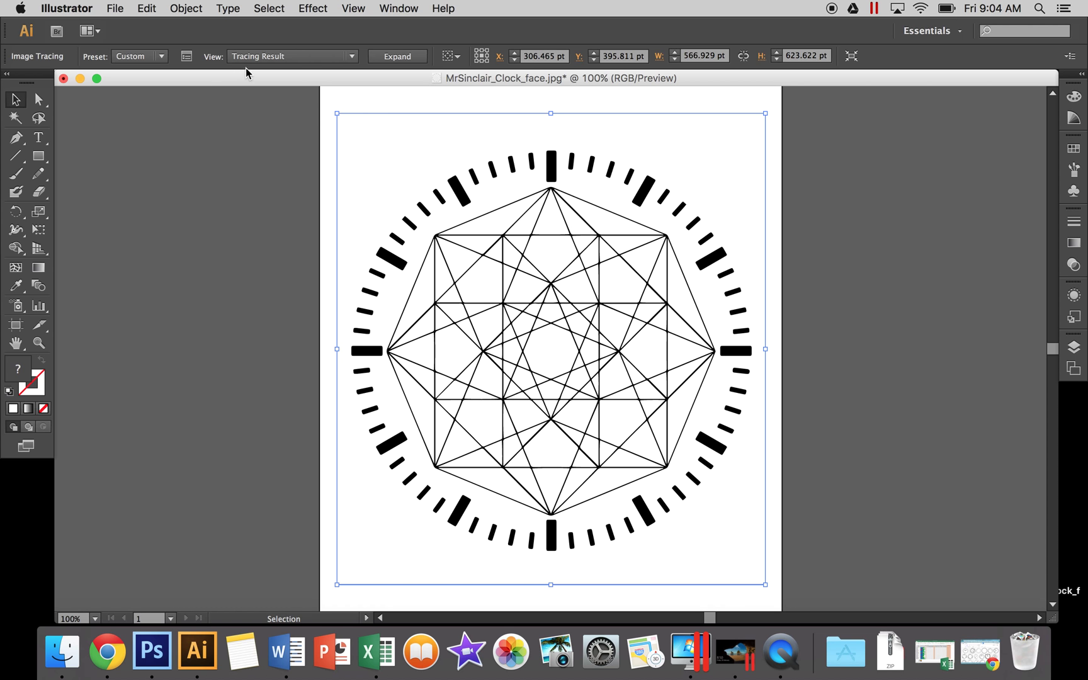
# - Expand the trace into paths and save it to the Desktop as Illustrator EPS, MrSinclair_Clock_face.eps
pyautogui.click(387, 57)
pyautogui.moveTo(496, 255)
pyautogui.mouseDown()
pyautogui.moveTo(467, 248)
pyautogui.moveTo(466, 212)
pyautogui.moveTo(507, 204)
pyautogui.moveTo(537, 226)
pyautogui.moveTo(506, 252)
pyautogui.moveTo(498, 219)
pyautogui.moveTo(457, 199)
pyautogui.moveTo(508, 240)
pyautogui.moveTo(504, 253)
pyautogui.mouseUp()
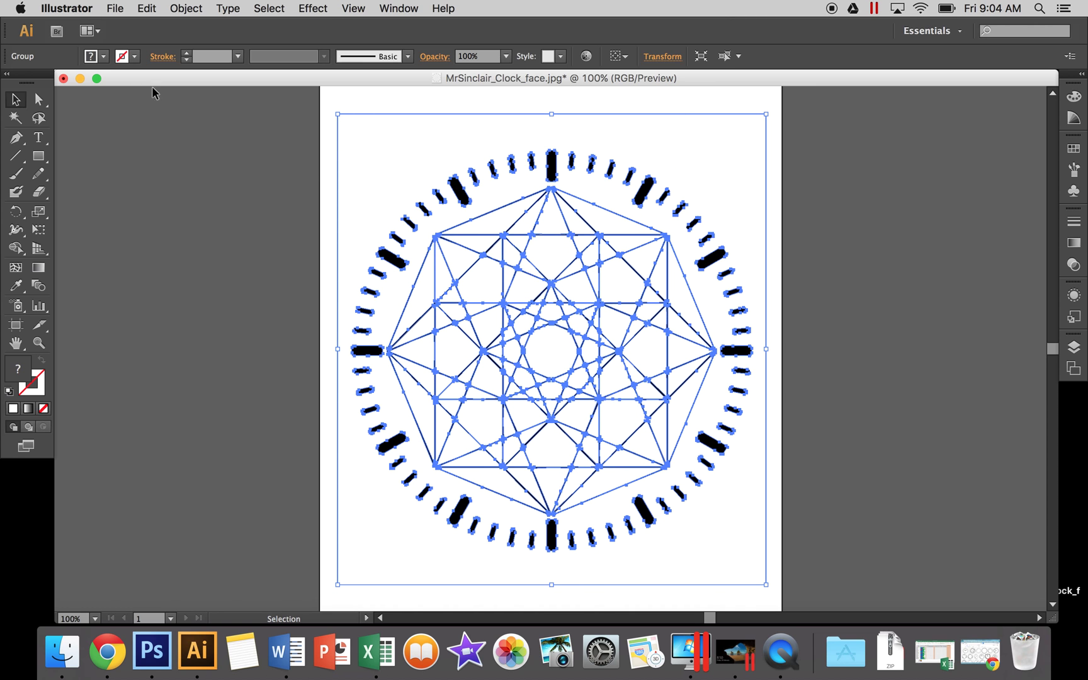
pyautogui.click(110, 8)
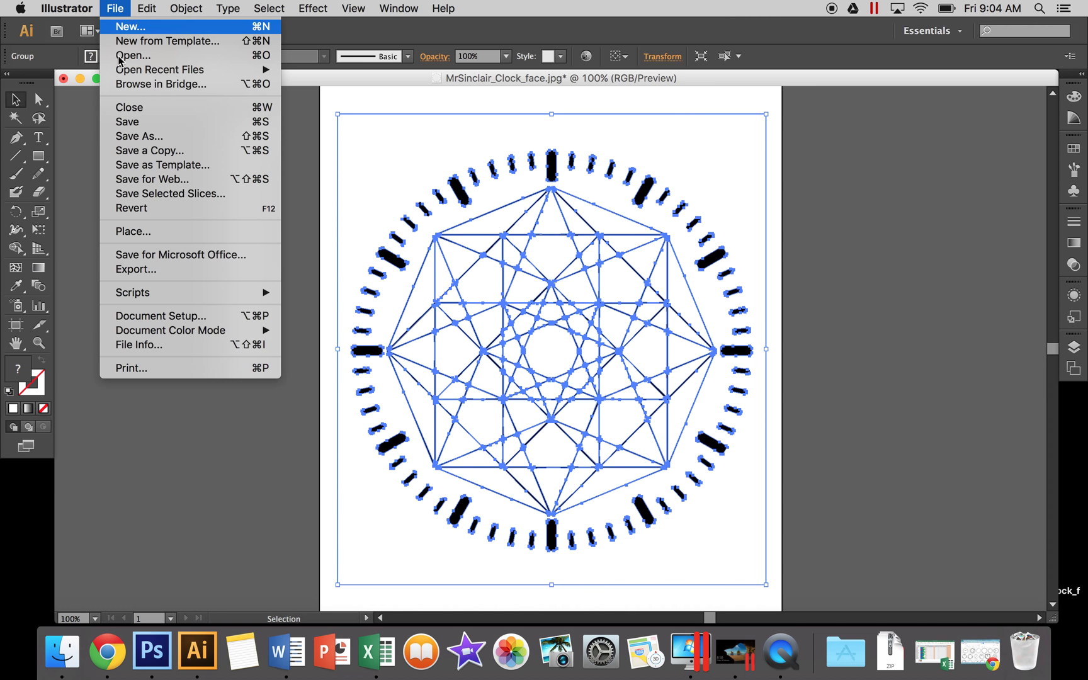
pyautogui.click(159, 137)
pyautogui.click(482, 245)
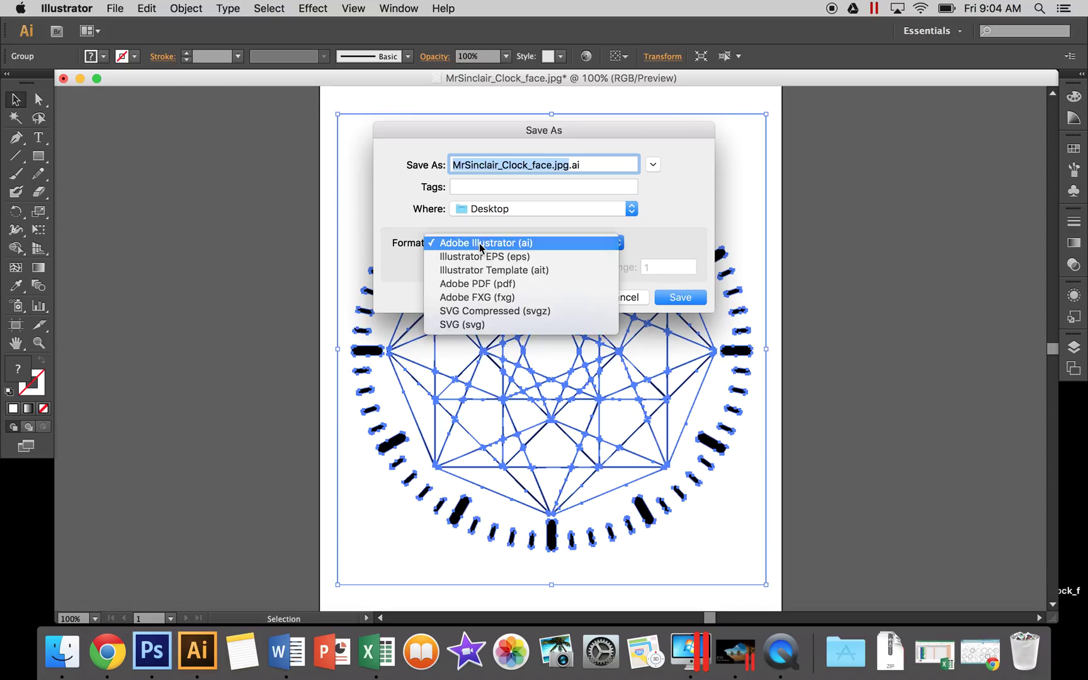
pyautogui.click(553, 257)
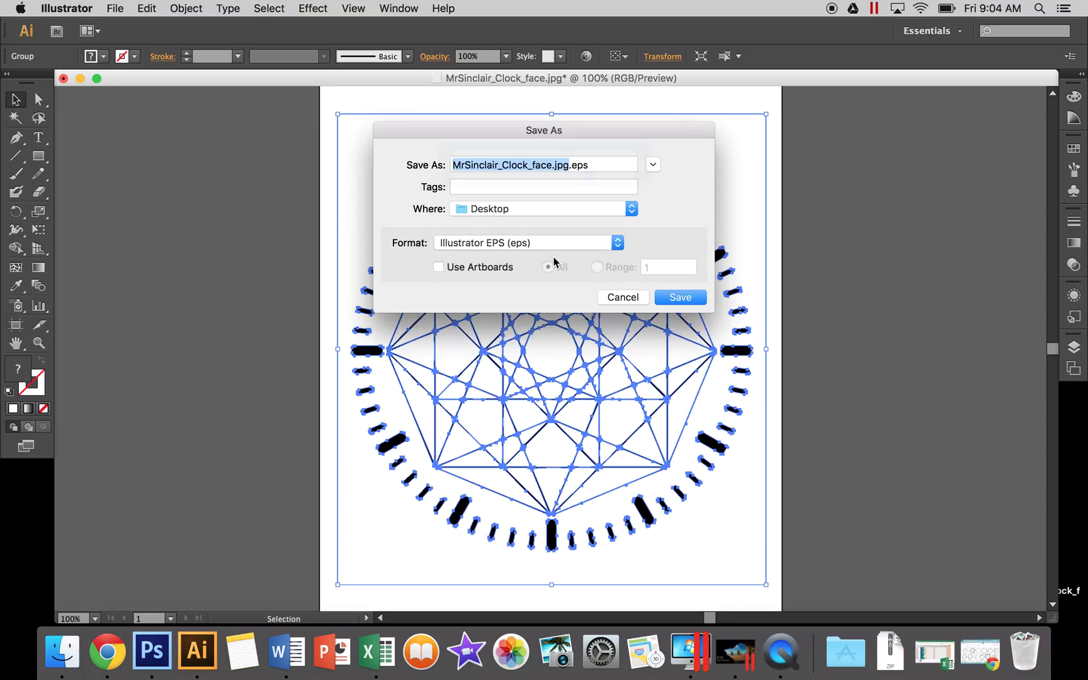
pyautogui.click(568, 165)
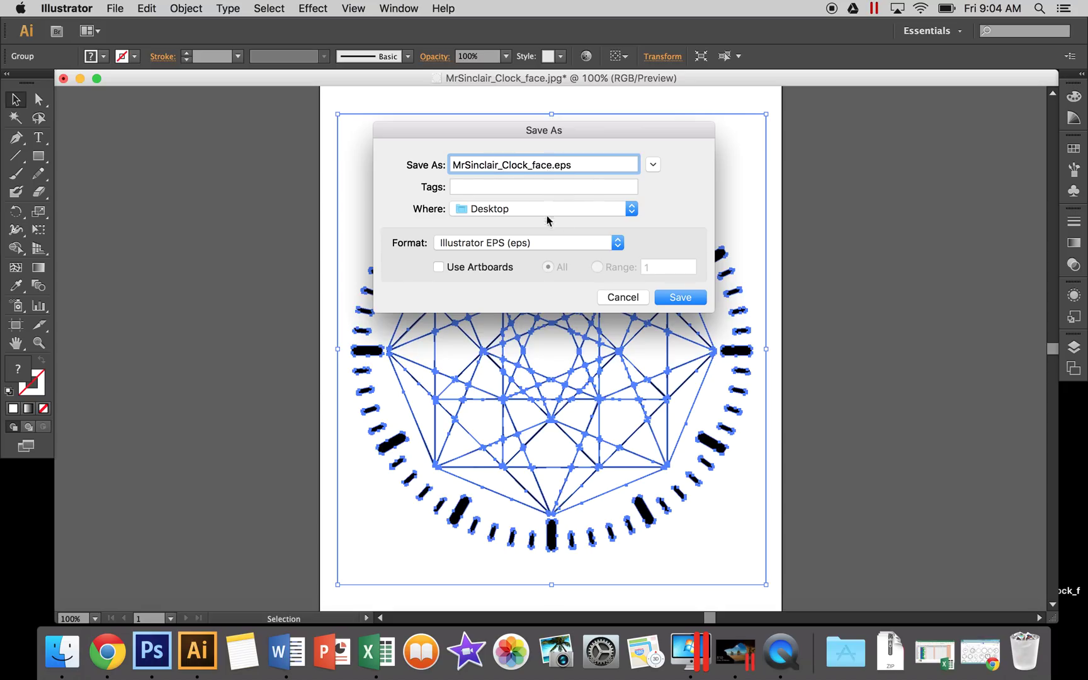
pyautogui.click(681, 299)
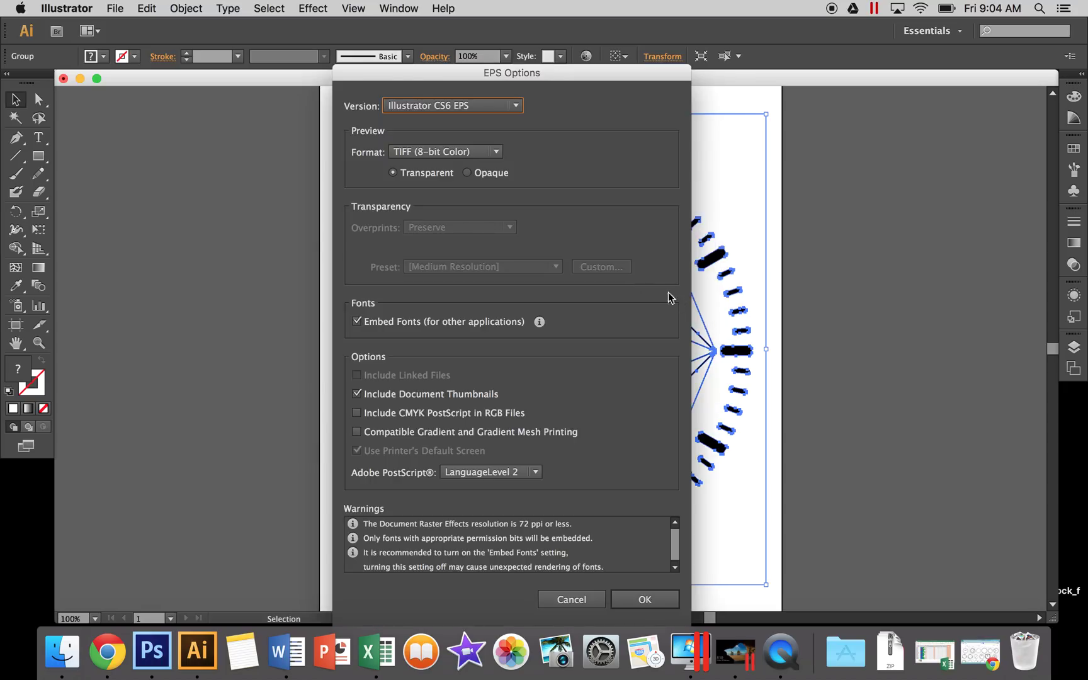
# - Set the EPS options to Preview None, with no embedded fonts and no thumbnails
pyautogui.click(444, 152)
pyautogui.click(432, 171)
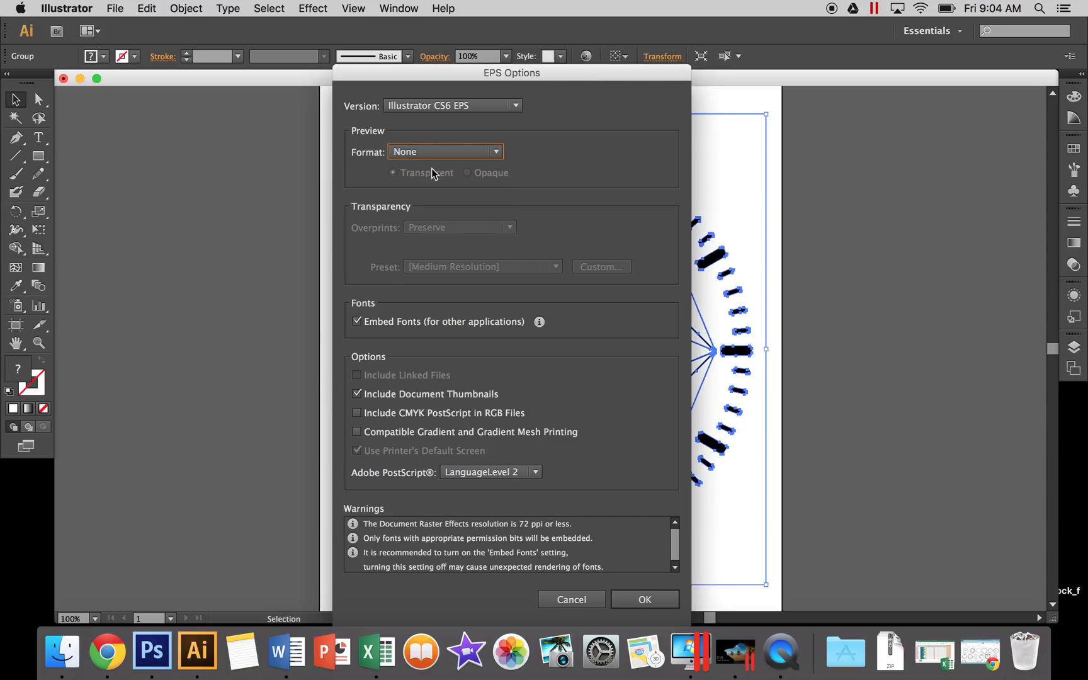
pyautogui.click(362, 321)
pyautogui.click(358, 394)
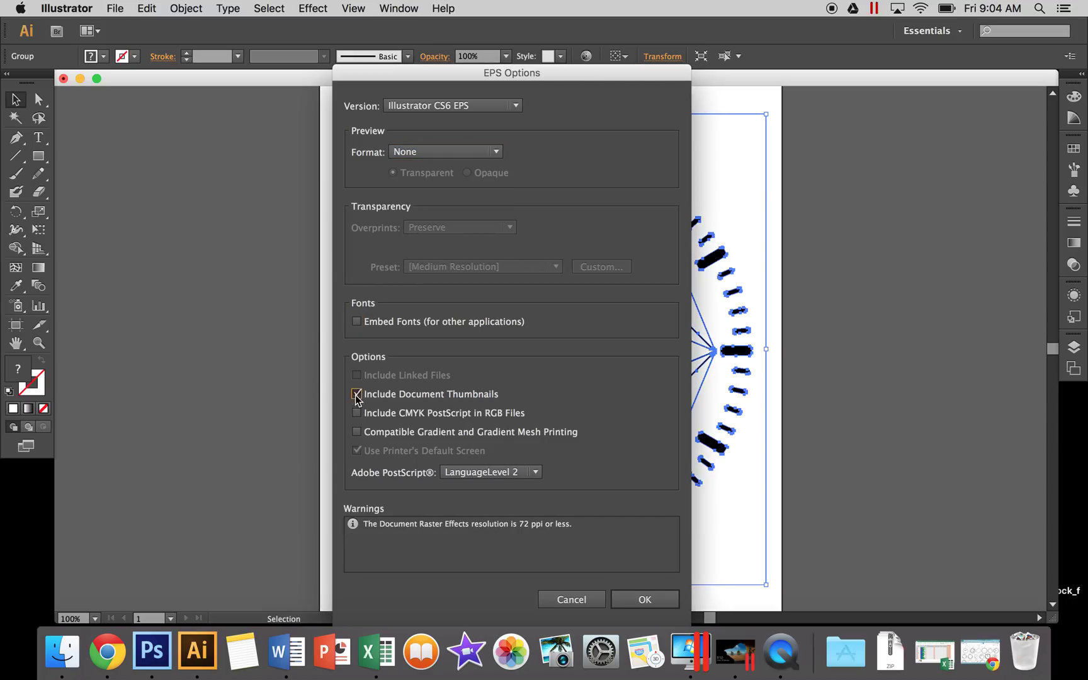
pyautogui.click(640, 602)
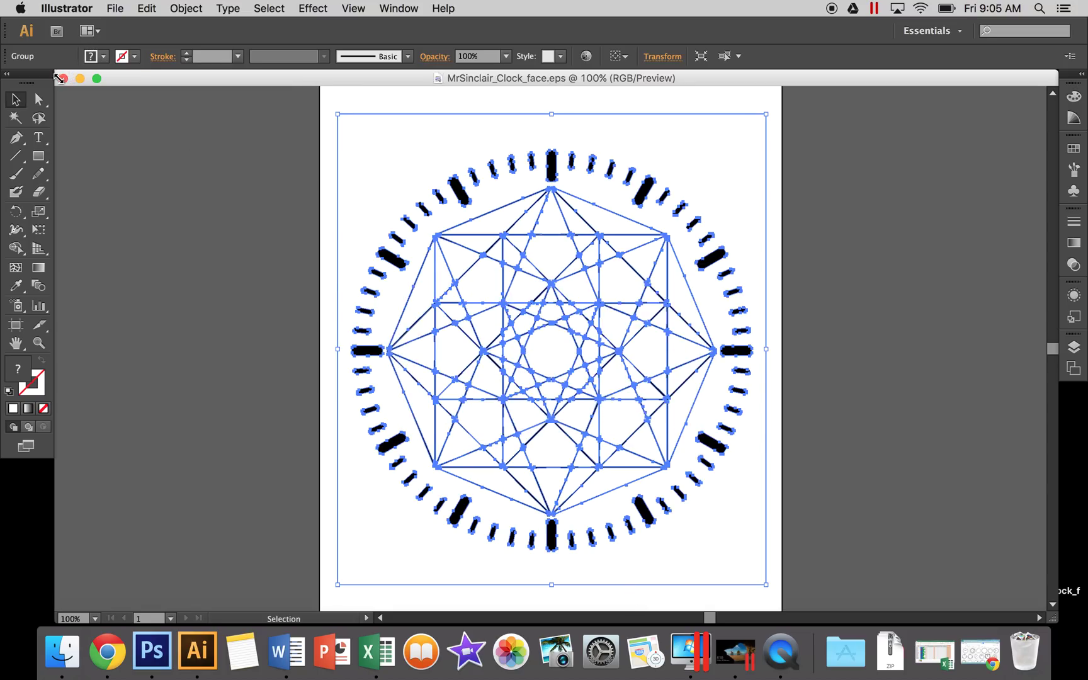
# - Close the traced document, then stack the clock face .jpg, .psd and .eps icons at left and select them
pyautogui.click(59, 77)
pyautogui.click(152, 234)
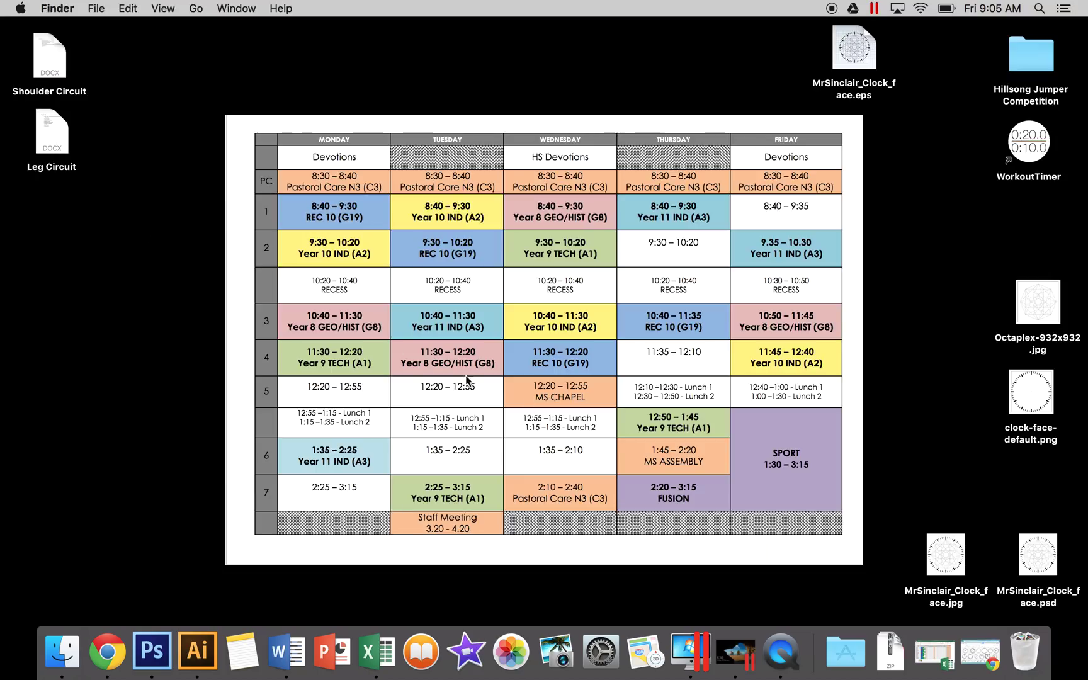
pyautogui.moveTo(954, 558); pyautogui.dragTo(134, 327)
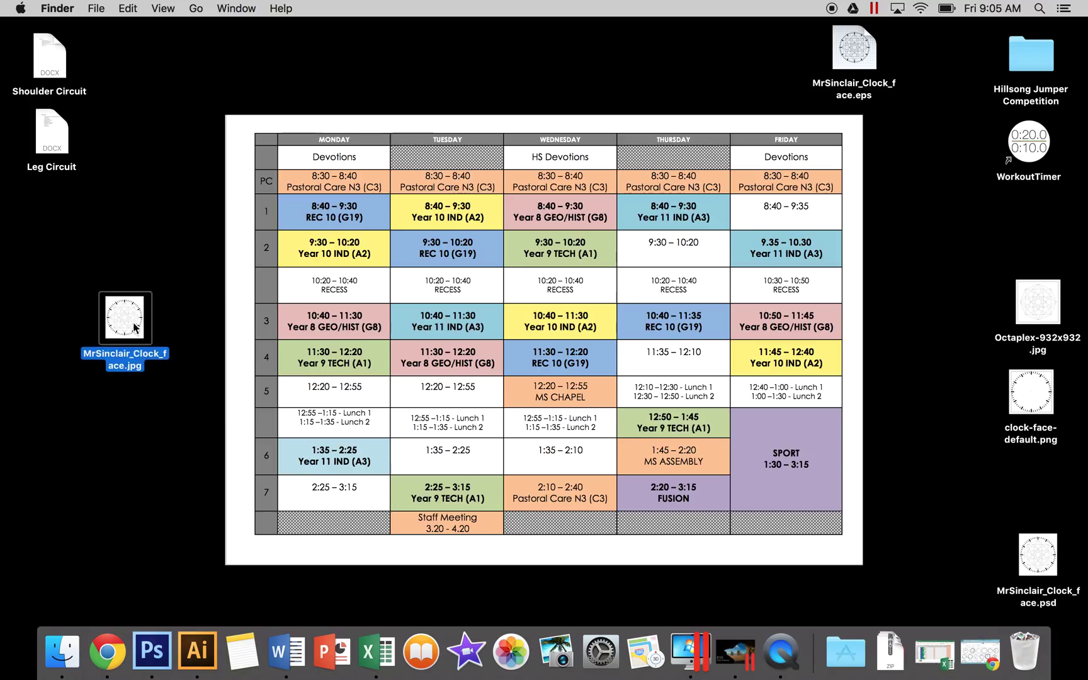
pyautogui.moveTo(1037, 553); pyautogui.dragTo(119, 395)
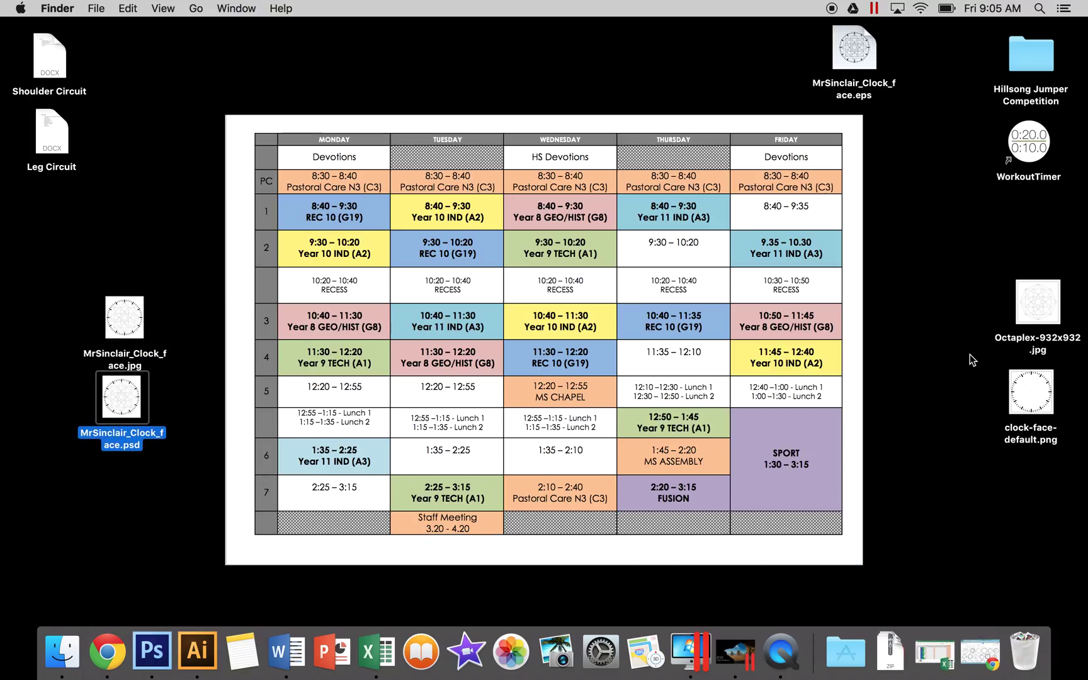
pyautogui.moveTo(855, 55); pyautogui.dragTo(115, 497)
pyautogui.moveTo(42, 272); pyautogui.dragTo(187, 573)
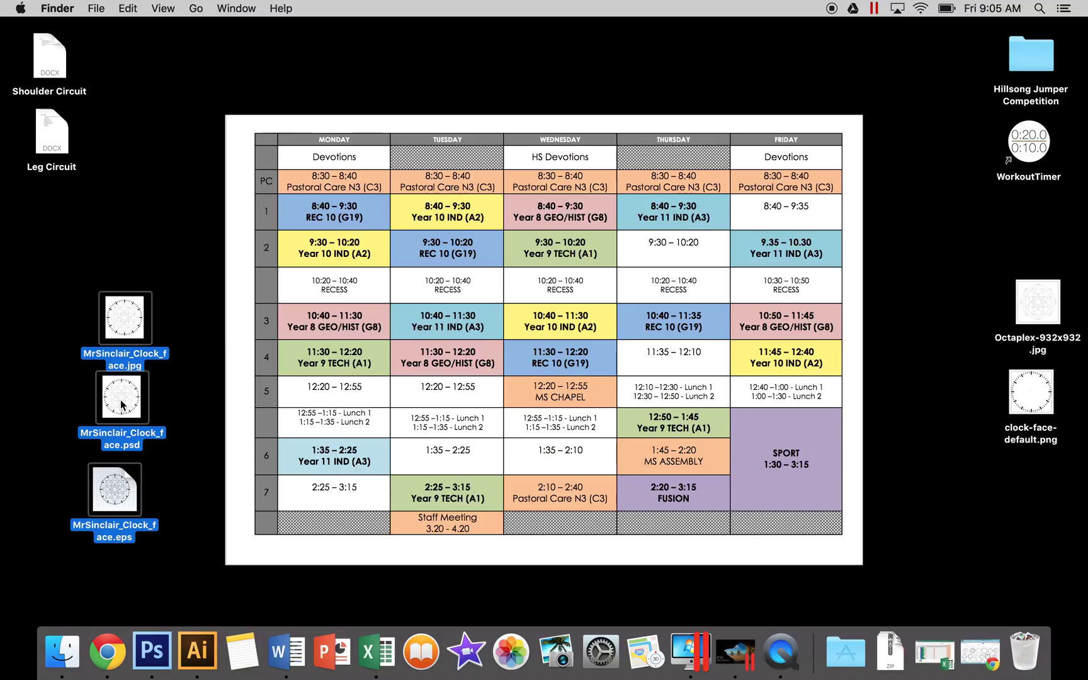